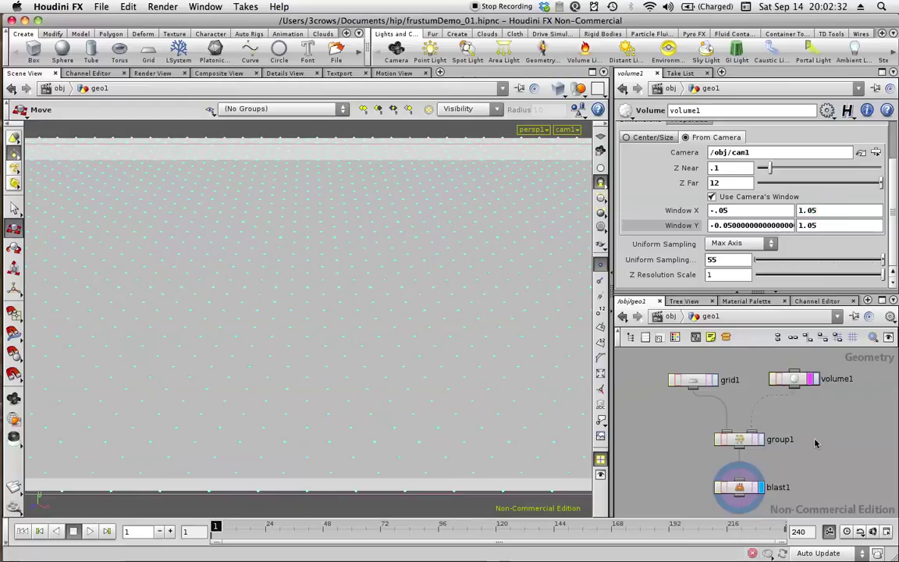
# At /obj, slide cam1's Translate X to 2.51715 with the value ladder.
pyautogui.press('Escape')
pyautogui.moveTo(353, 304)
pyautogui.mouseDown()
pyautogui.moveTo(441, 287)
pyautogui.moveTo(341, 299)
pyautogui.moveTo(387, 283)
pyautogui.moveTo(361, 341)
pyautogui.mouseUp()
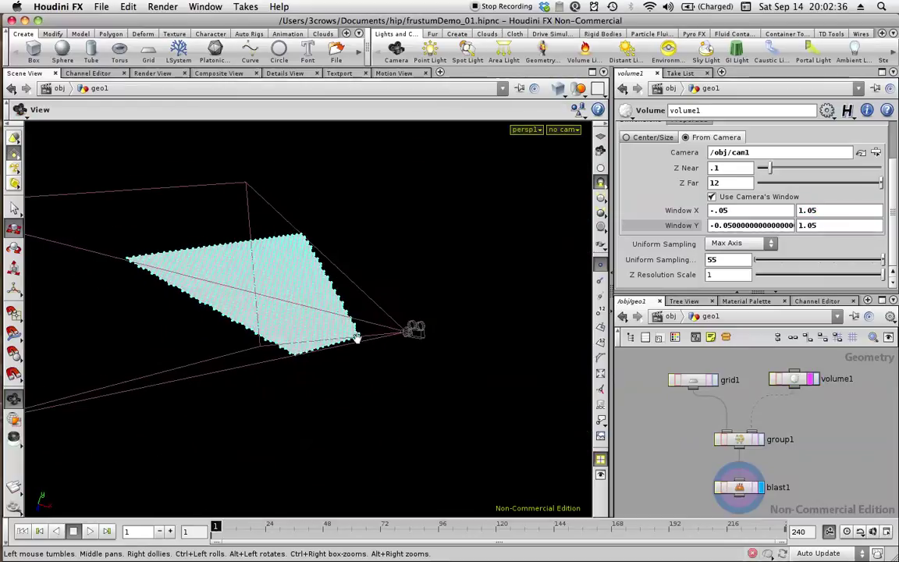
pyautogui.press('t')
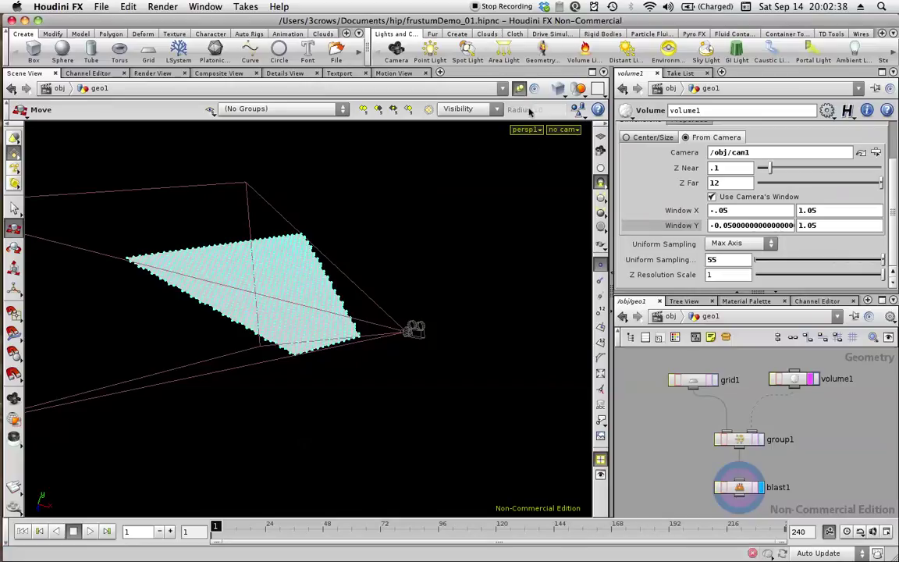
pyautogui.press('u')
pyautogui.click(790, 393)
pyautogui.middleClick(746, 178)
pyautogui.moveTo(746, 178)
pyautogui.mouseDown(button='middle')
pyautogui.moveTo(539, 158)
pyautogui.moveTo(825, 204)
pyautogui.mouseUp(button='middle')
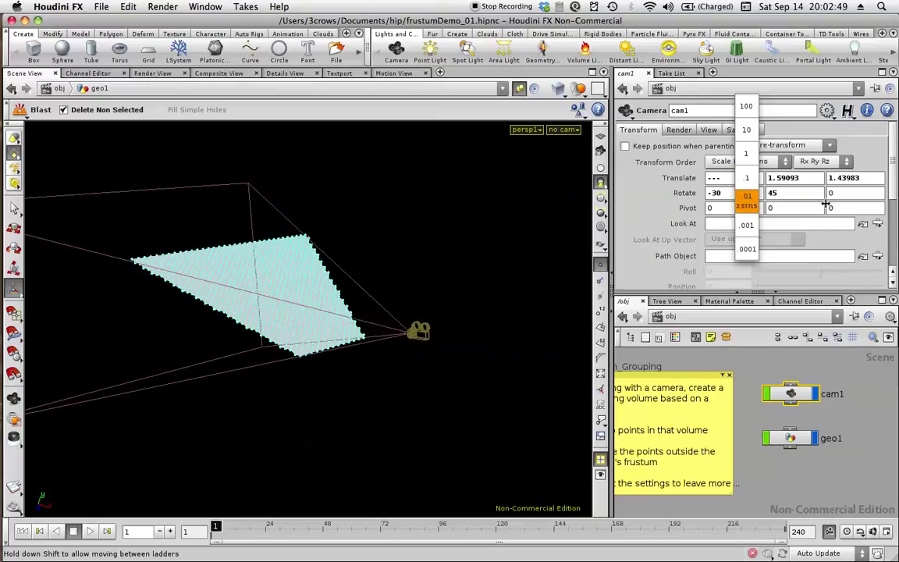
pyautogui.moveTo(824, 204)
pyautogui.mouseDown(button='middle')
pyautogui.moveTo(771, 182)
pyautogui.moveTo(895, 165)
pyautogui.mouseUp(button='middle')
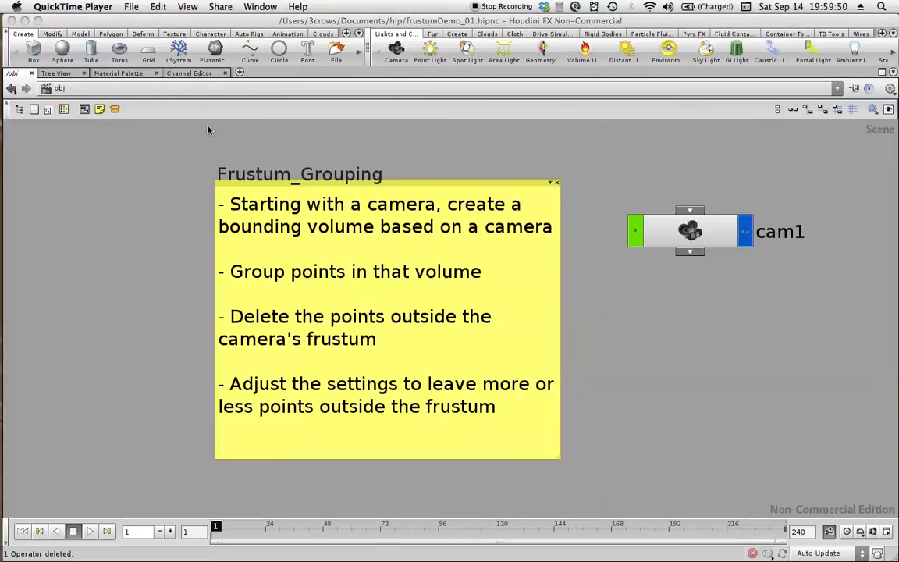
# Review the workflow steps written in the Frustum_Grouping note.
pyautogui.click(654, 326)
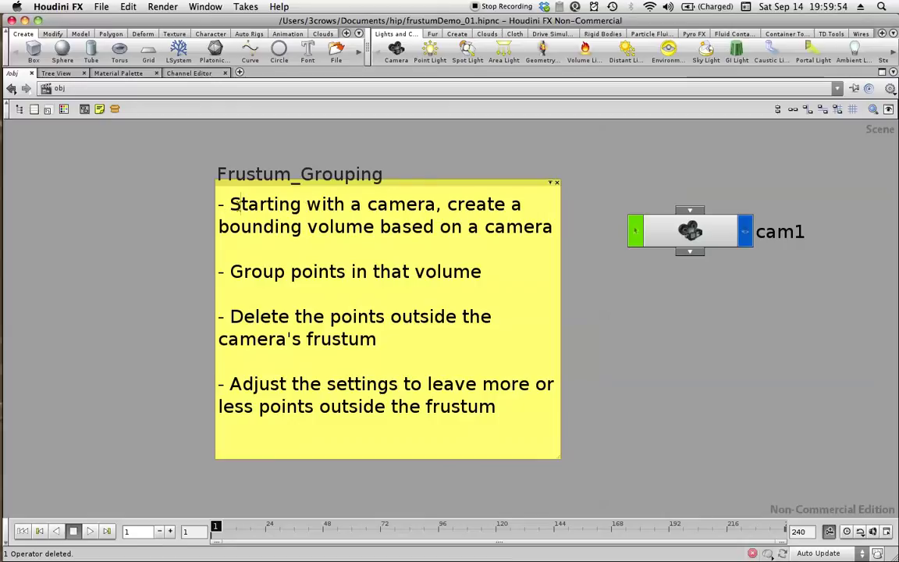
pyautogui.moveTo(233, 204); pyautogui.dragTo(515, 271)
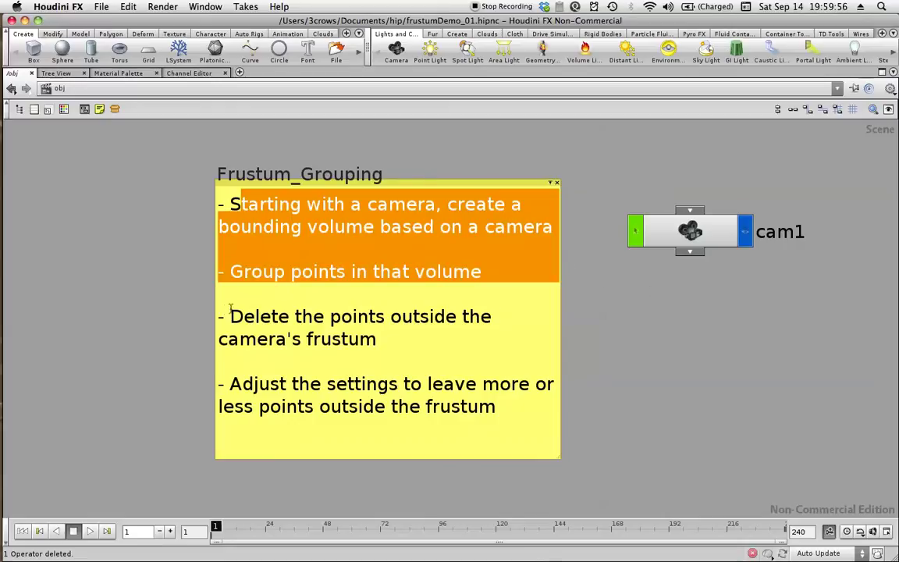
pyautogui.moveTo(254, 316); pyautogui.dragTo(600, 447)
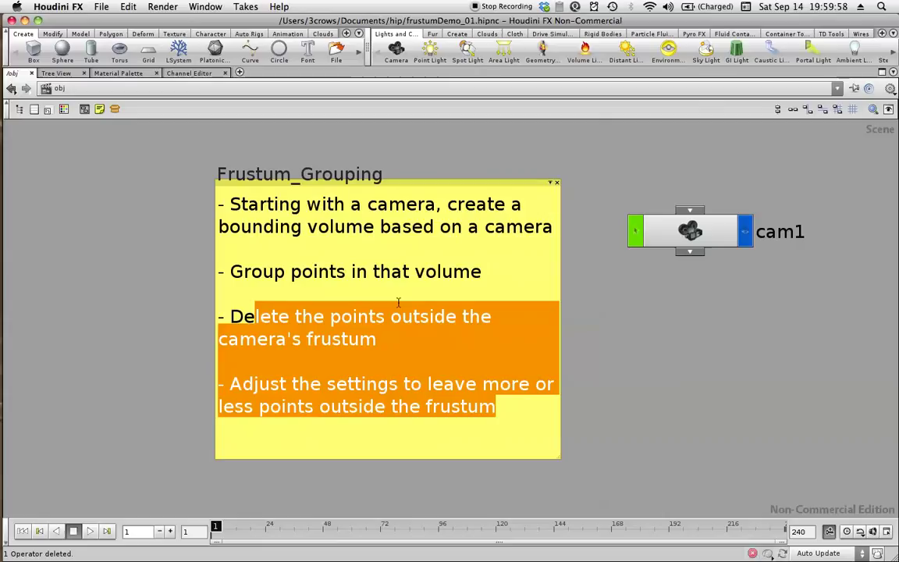
pyautogui.click(671, 345)
# Create a Geometry object, geo1, below cam1.
pyautogui.press('Tab')
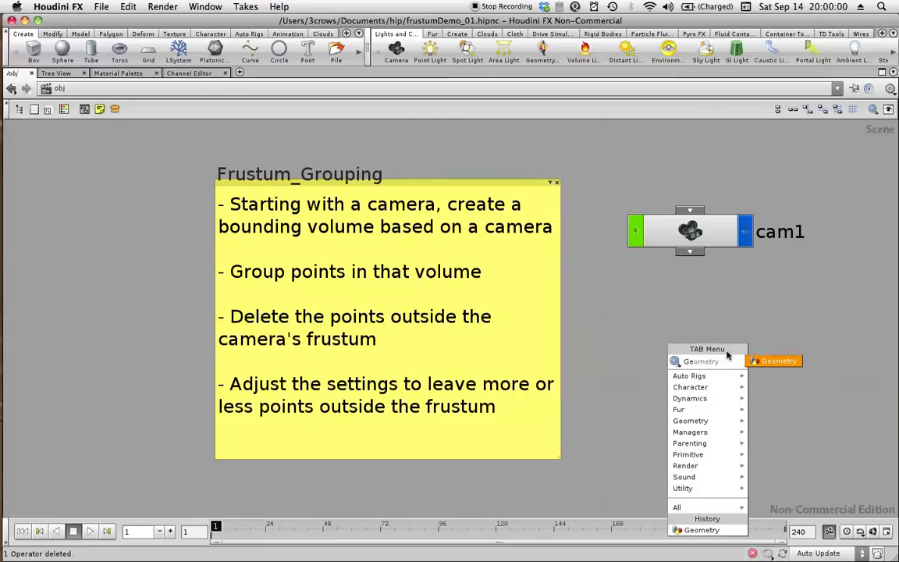
pyautogui.click(767, 361)
pyautogui.click(679, 332)
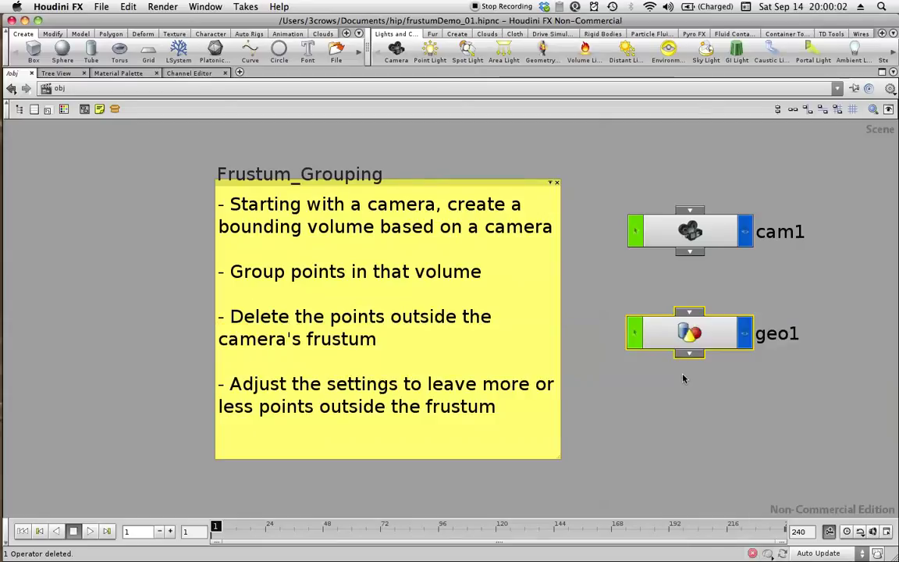
# Restore the multi-pane layout, frame the network, and dive into geo1.
pyautogui.hotkey('ctrl', 'b')
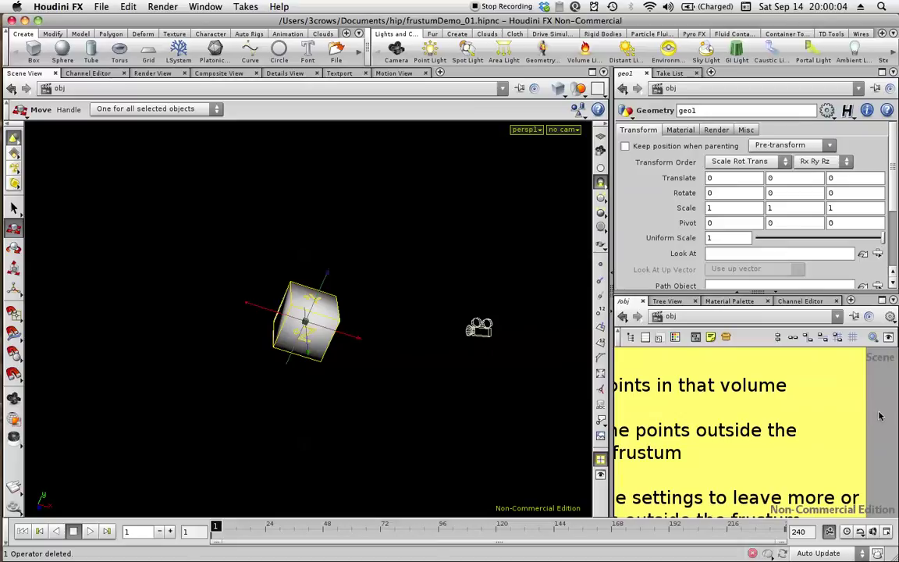
pyautogui.click(879, 416)
pyautogui.scroll(-5, 858, 421)
pyautogui.scroll(-5, 854, 429)
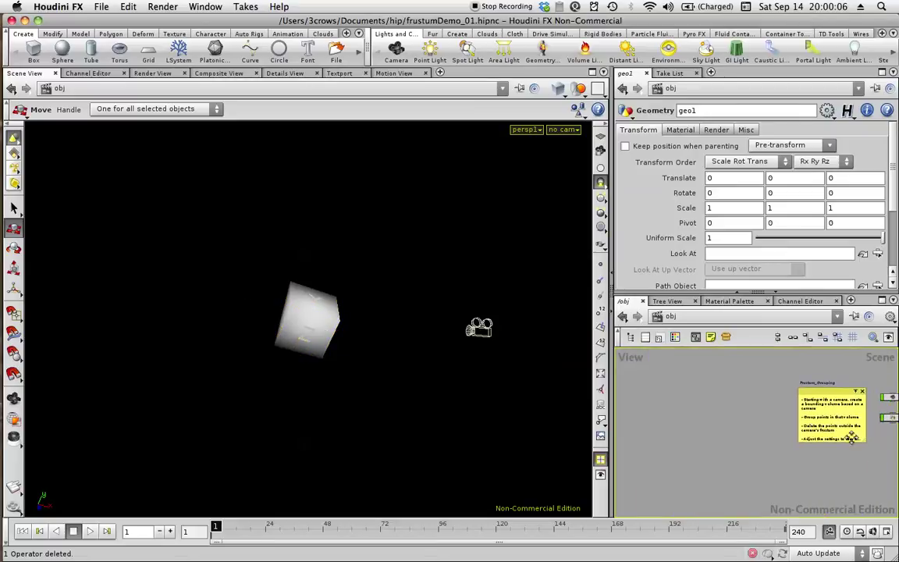
pyautogui.moveTo(852, 438); pyautogui.dragTo(742, 438, button='middle')
pyautogui.scroll(6, 795, 471)
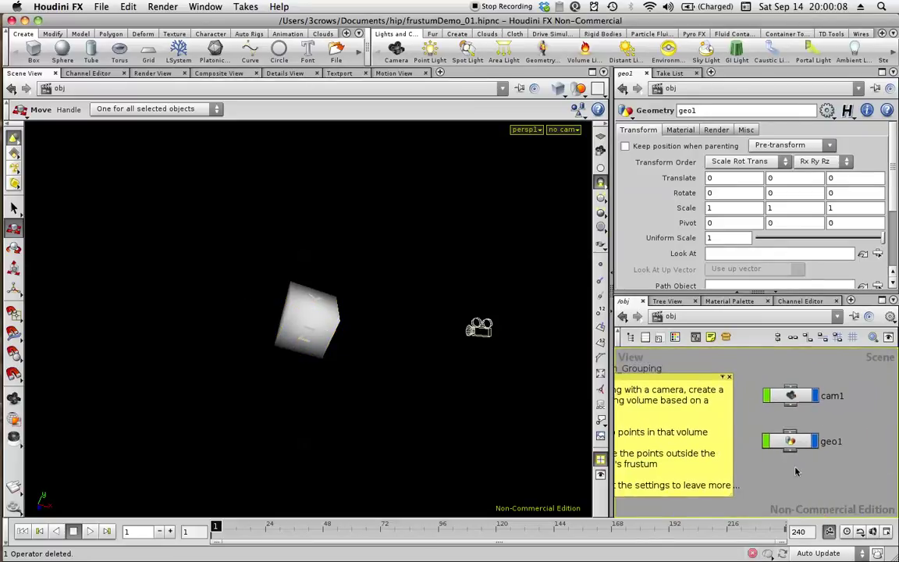
pyautogui.doubleClick(792, 443)
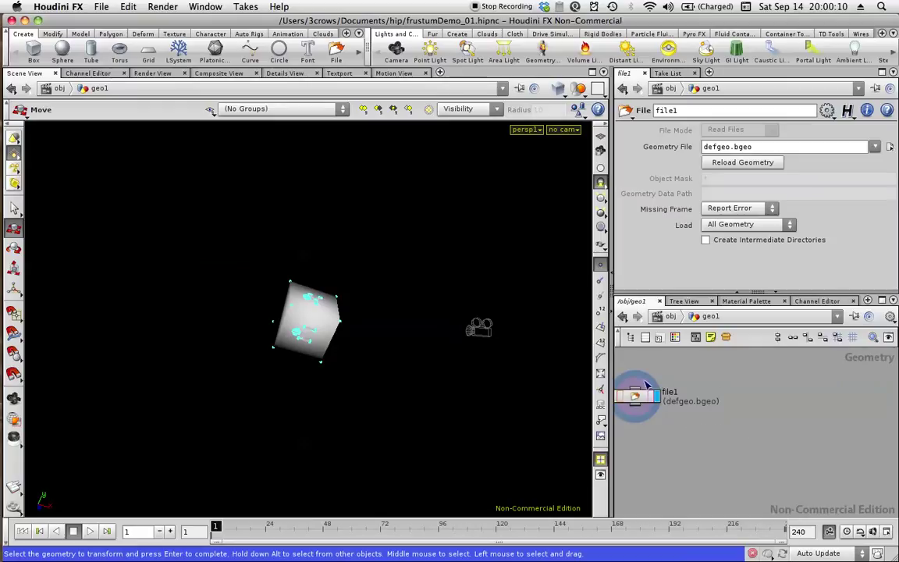
# Replace the default file1 node with a grid1 of 90 rows and 90 columns.
pyautogui.press('Delete')
pyautogui.press('Tab')
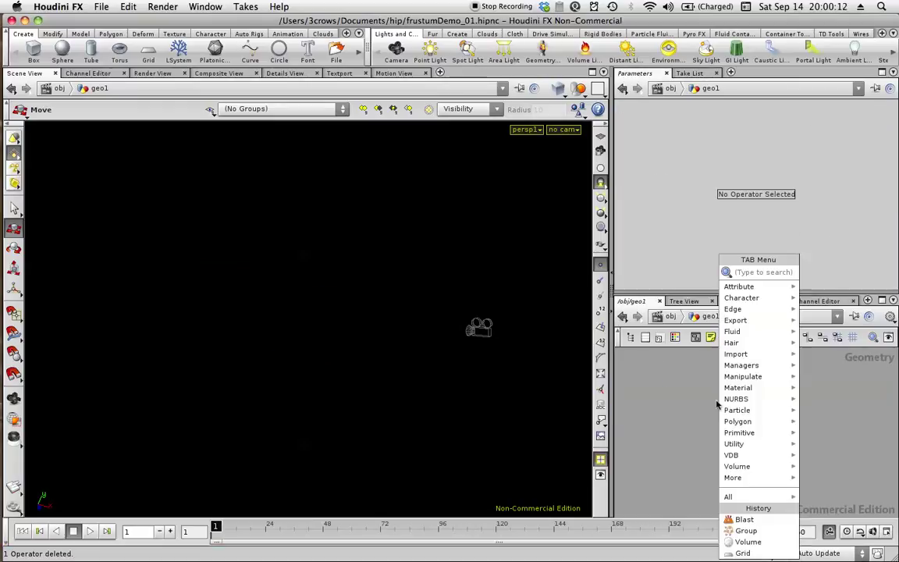
pyautogui.press('Escape')
pyautogui.press('Tab')
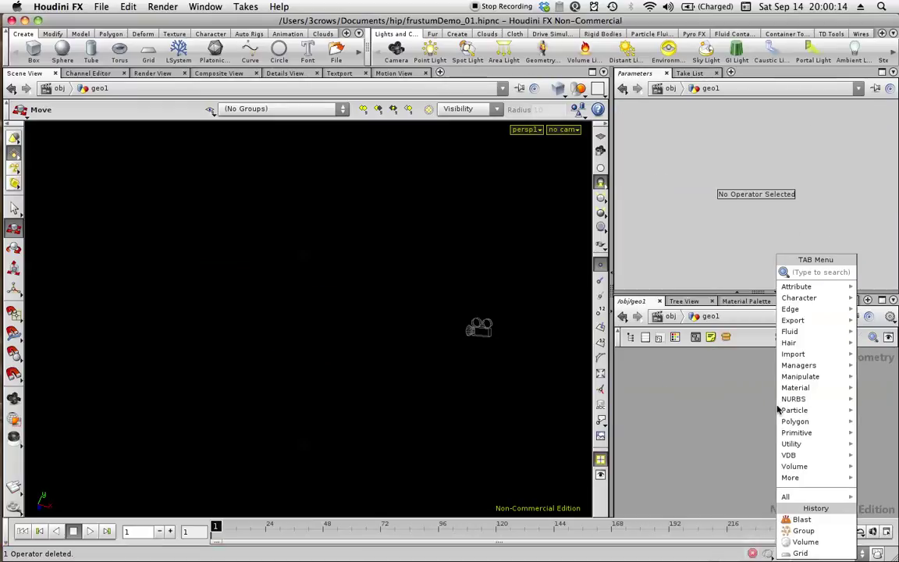
pyautogui.write('gr')
pyautogui.click(748, 273)
pyautogui.click(728, 396)
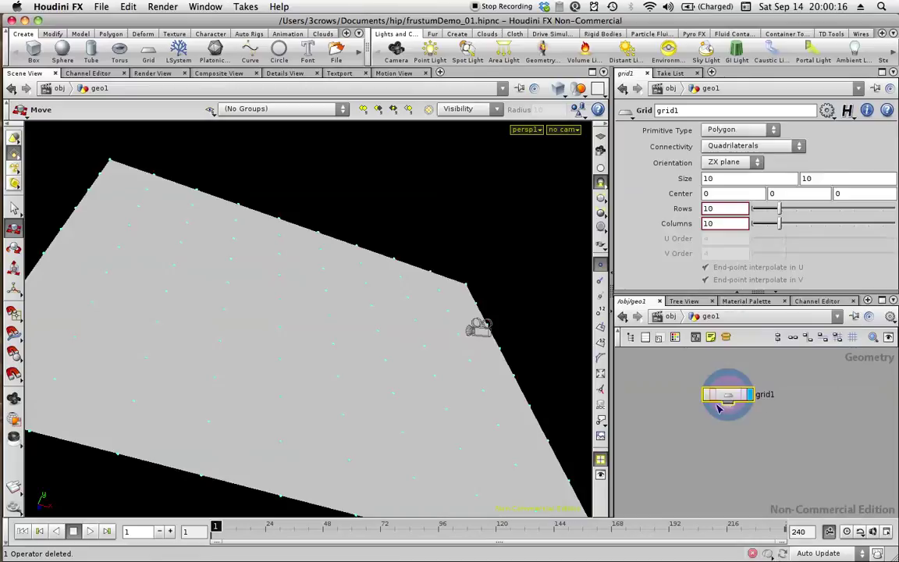
pyautogui.press('Tab')
pyautogui.write('90')
pyautogui.press('Return')
# Add a Volume node, volume1, beside grid1.
pyautogui.moveTo(766, 428); pyautogui.dragTo(732, 414, button='middle')
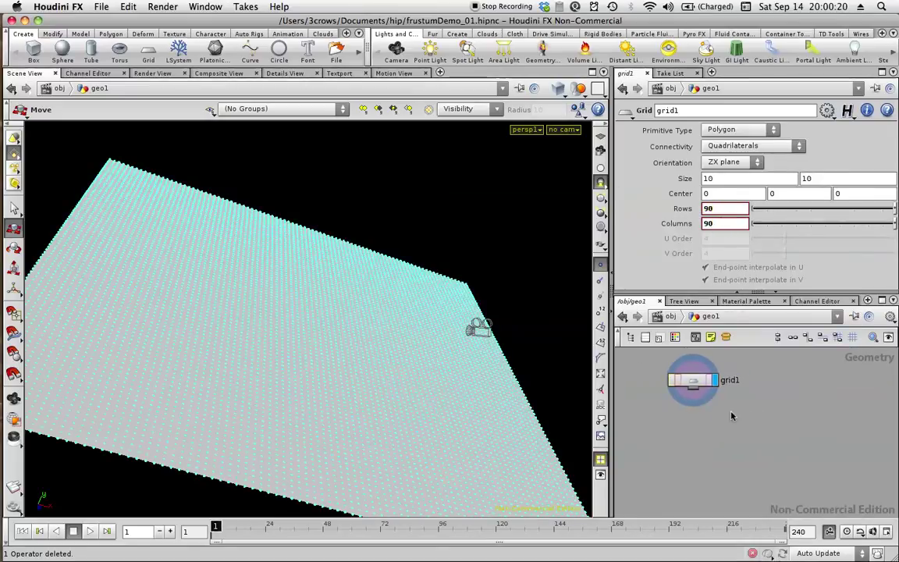
pyautogui.press('Tab')
pyautogui.write('Volume')
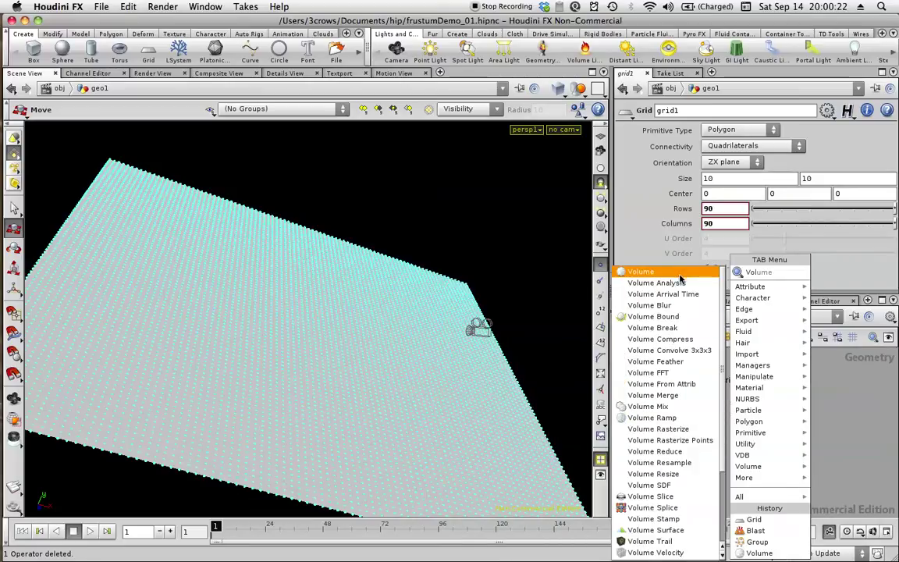
pyautogui.click(680, 277)
pyautogui.click(803, 379)
# Add a group1 node below them and wire grid1 into it.
pyautogui.press('Tab')
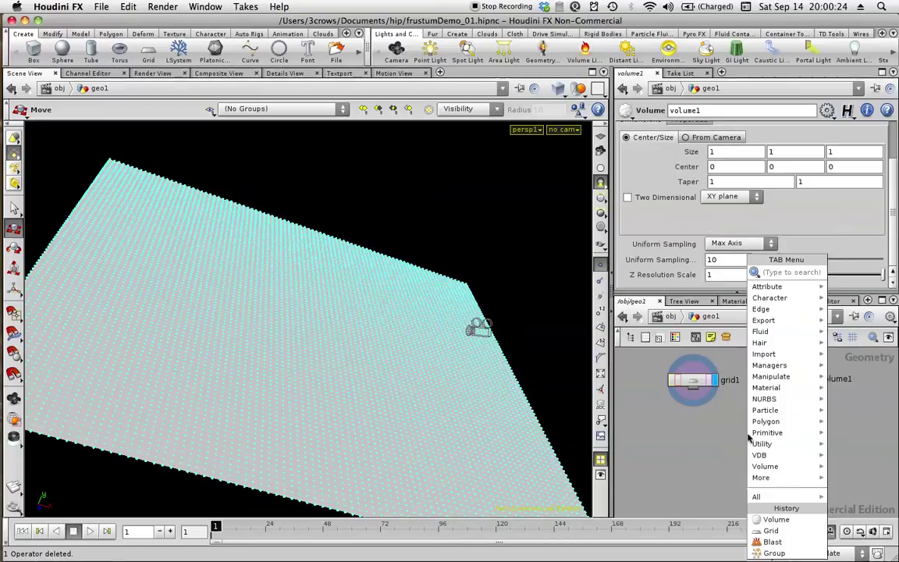
pyautogui.write('group')
pyautogui.press('Return')
pyautogui.click(737, 440)
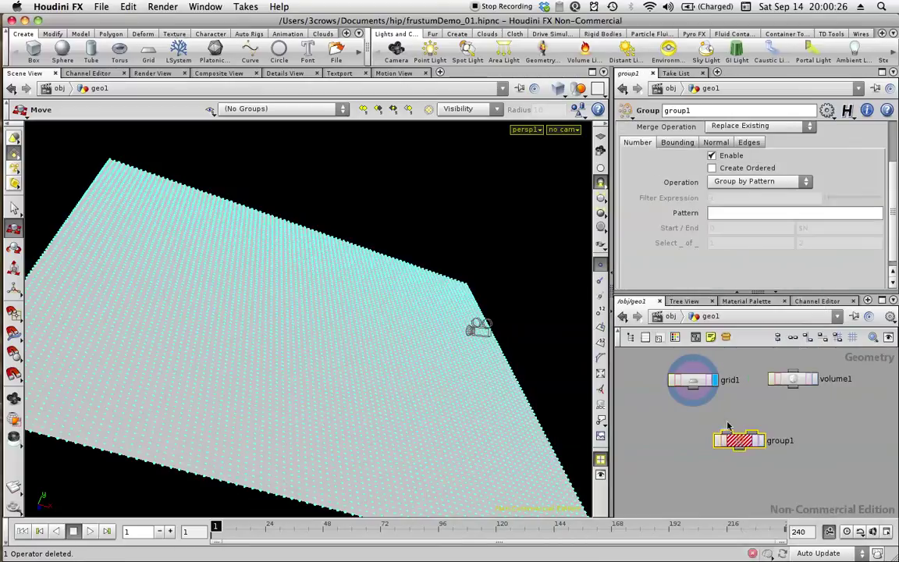
pyautogui.click(725, 433)
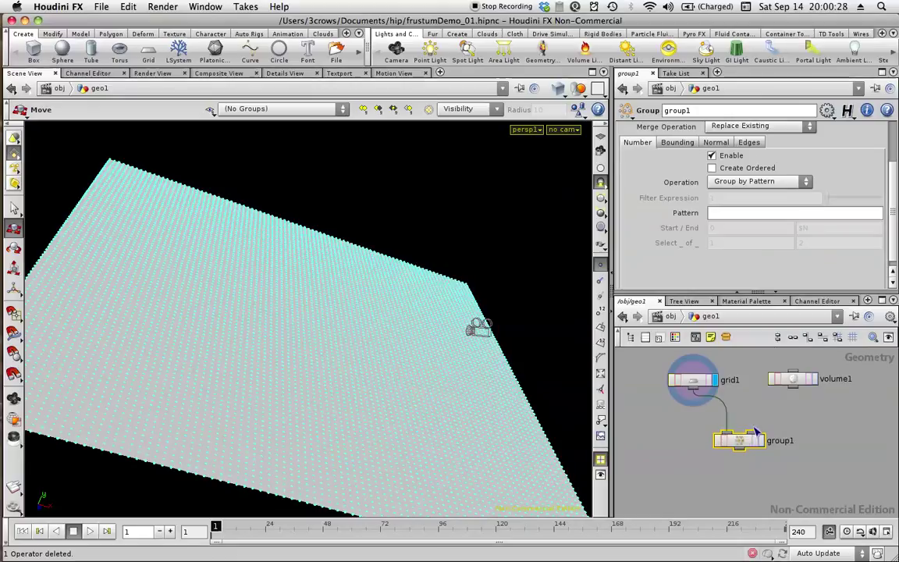
# Display volume1 and switch its Dimensions from Center/Size to From Camera.
pyautogui.click(793, 379)
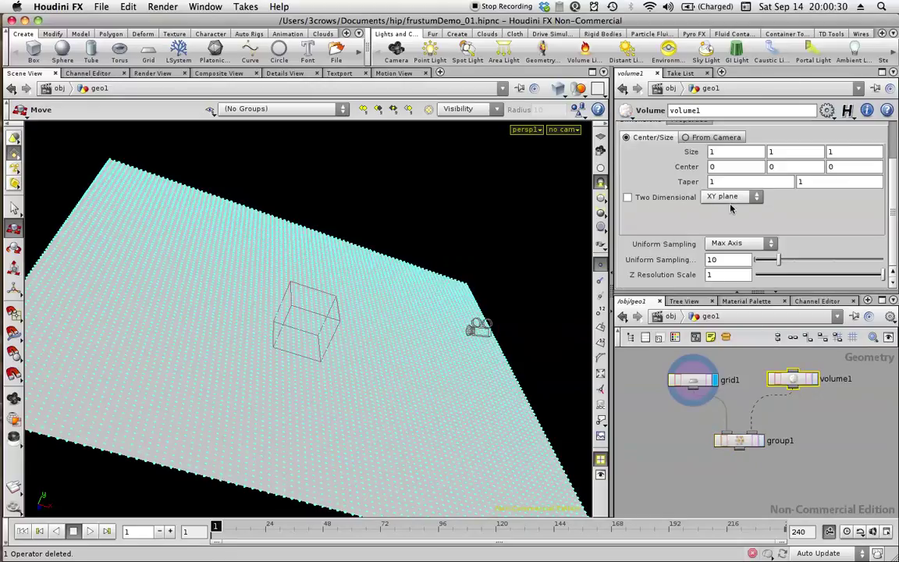
pyautogui.click(812, 380)
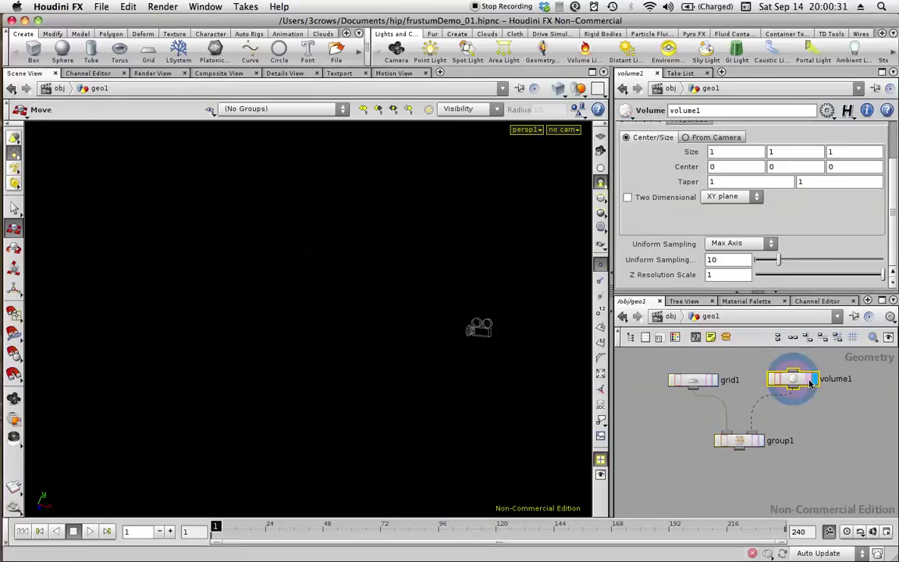
pyautogui.click(708, 138)
# Give volume1 a Z Near of .1 and camera /obj/cam1.
pyautogui.doubleClick(714, 182)
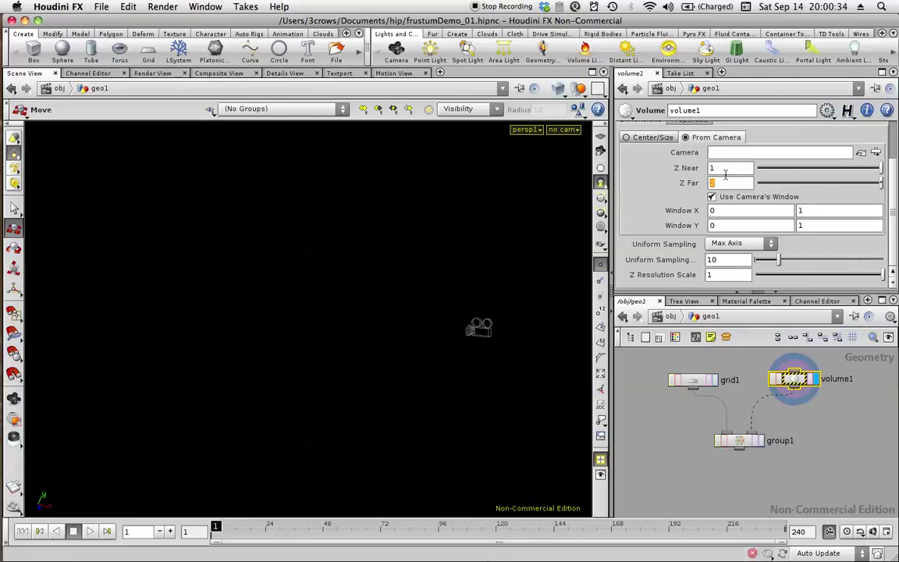
pyautogui.write('.1')
pyautogui.press('Tab')
pyautogui.scroll(3, 894, 180)
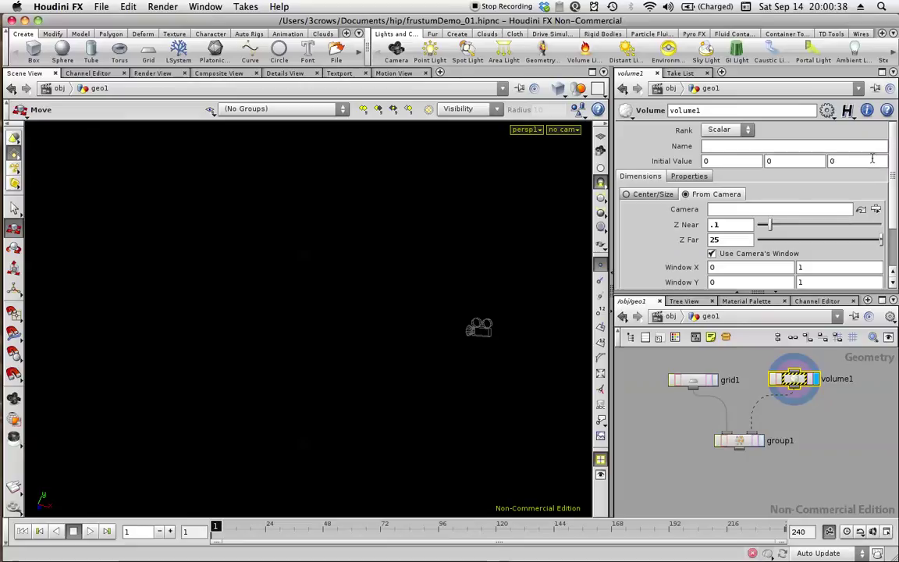
pyautogui.click(875, 209)
pyautogui.click(450, 141)
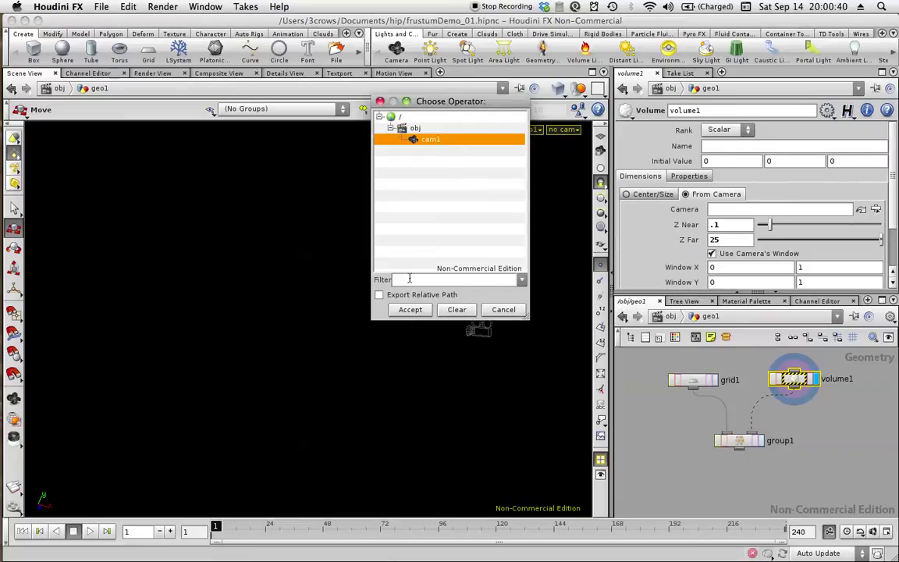
pyautogui.click(409, 309)
# Name the field density with initial value .2, Z Far 12, sampling 55; display group1.
pyautogui.click(727, 130)
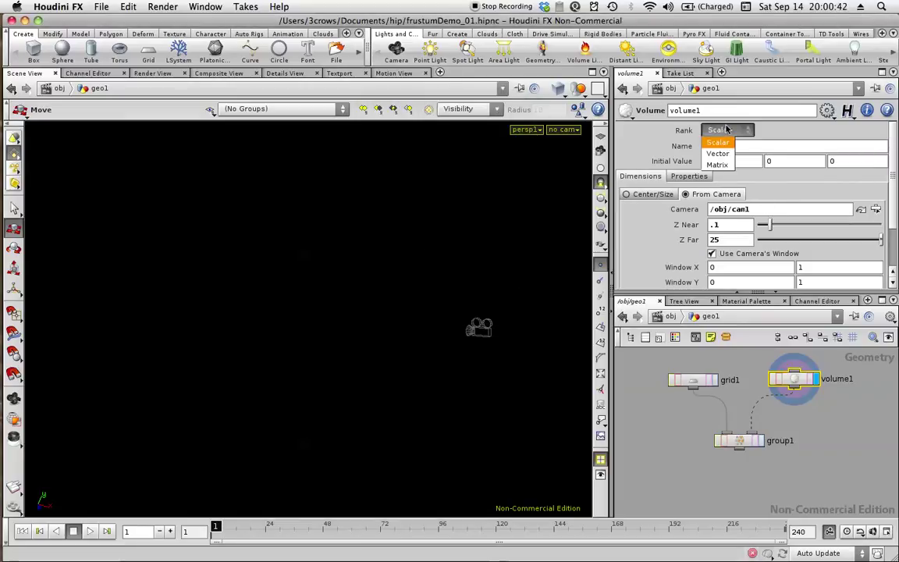
pyautogui.write('s')
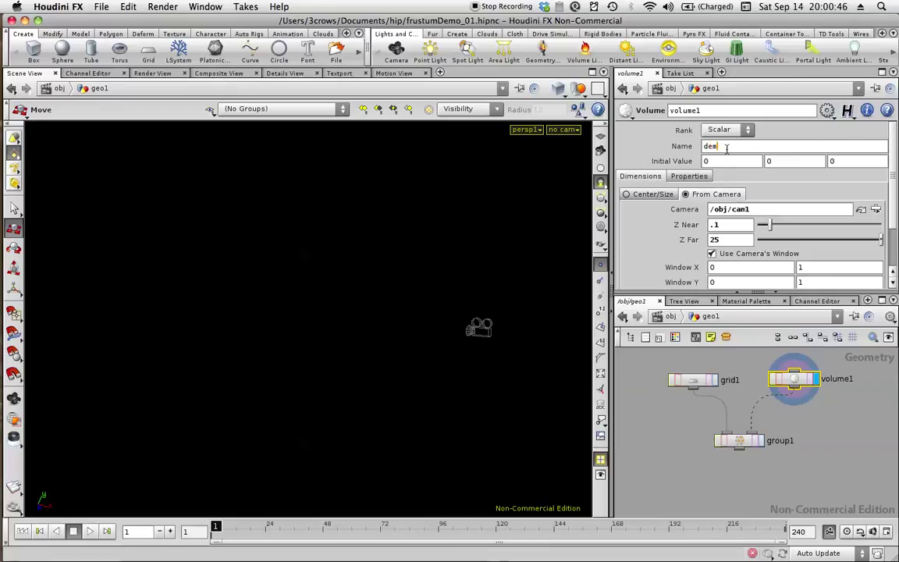
pyautogui.write('sity')
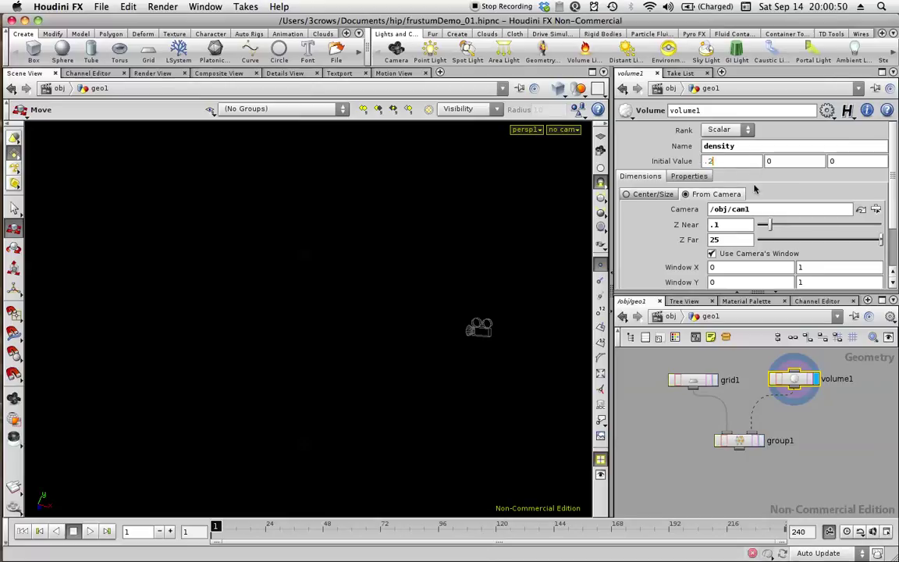
pyautogui.write('.2')
pyautogui.press('Return')
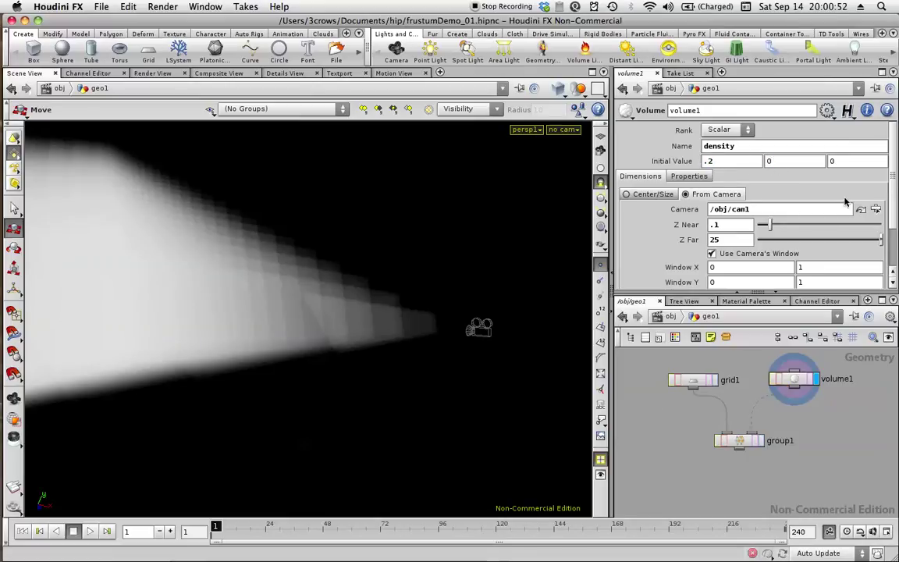
pyautogui.write('12')
pyautogui.press('Return')
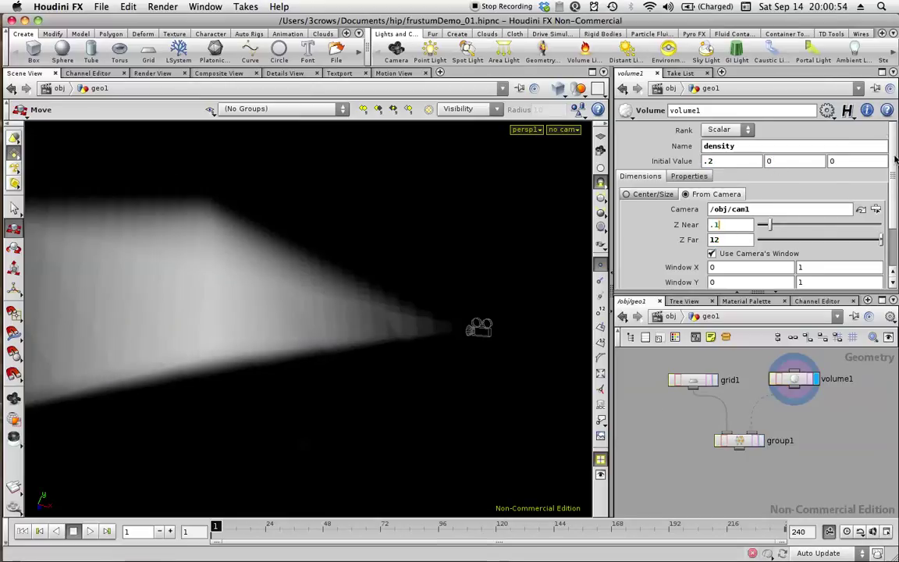
pyautogui.scroll(-3, 892, 215)
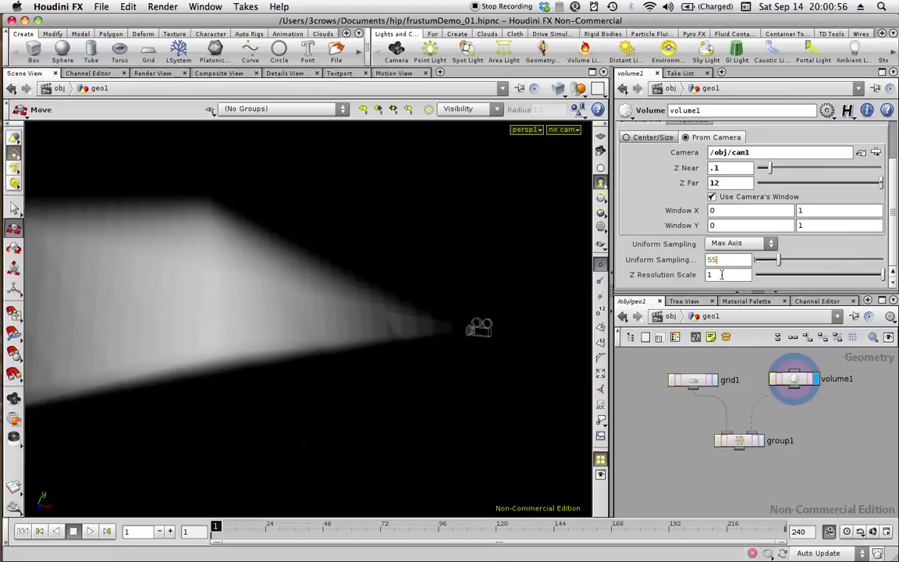
pyautogui.press('Return')
pyautogui.moveTo(359, 287)
pyautogui.mouseDown()
pyautogui.moveTo(403, 292)
pyautogui.moveTo(354, 326)
pyautogui.mouseUp()
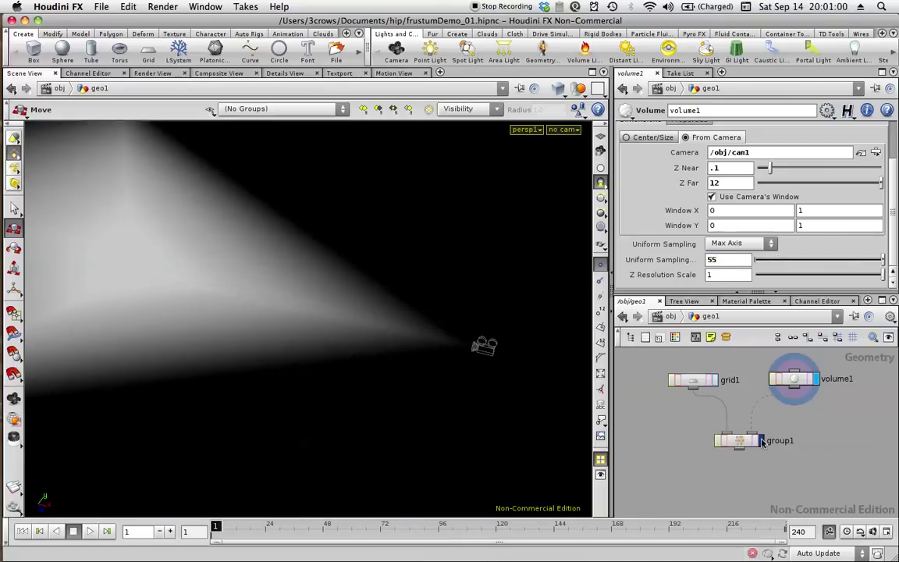
pyautogui.click(761, 442)
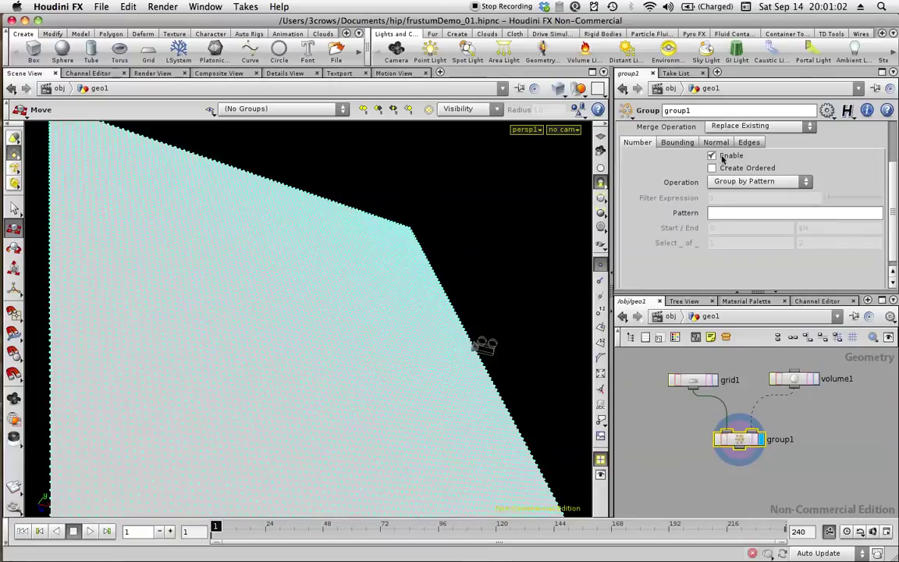
# Enable group1's bounding by Bounding Volume, Iso Surface 0.01, on Points.
pyautogui.click(677, 142)
pyautogui.click(711, 155)
pyautogui.click(738, 170)
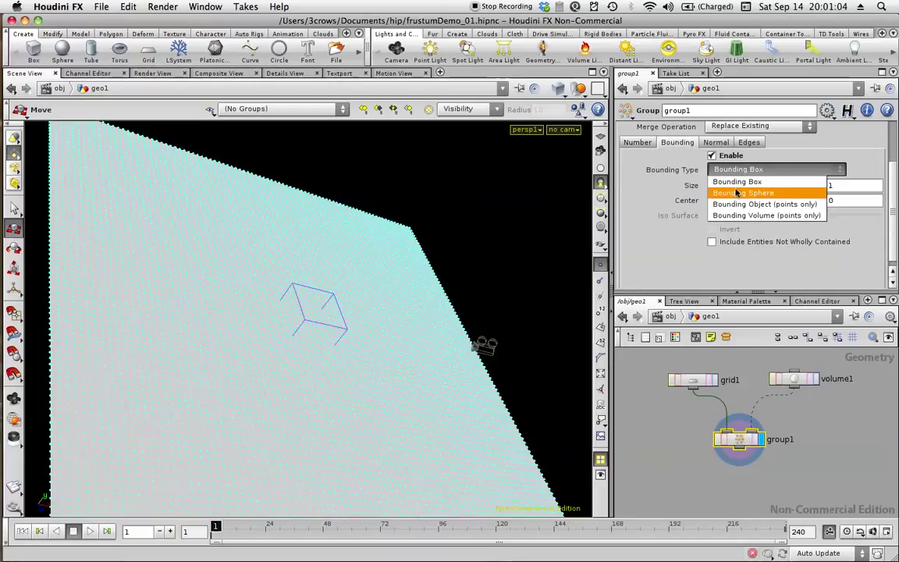
pyautogui.click(732, 215)
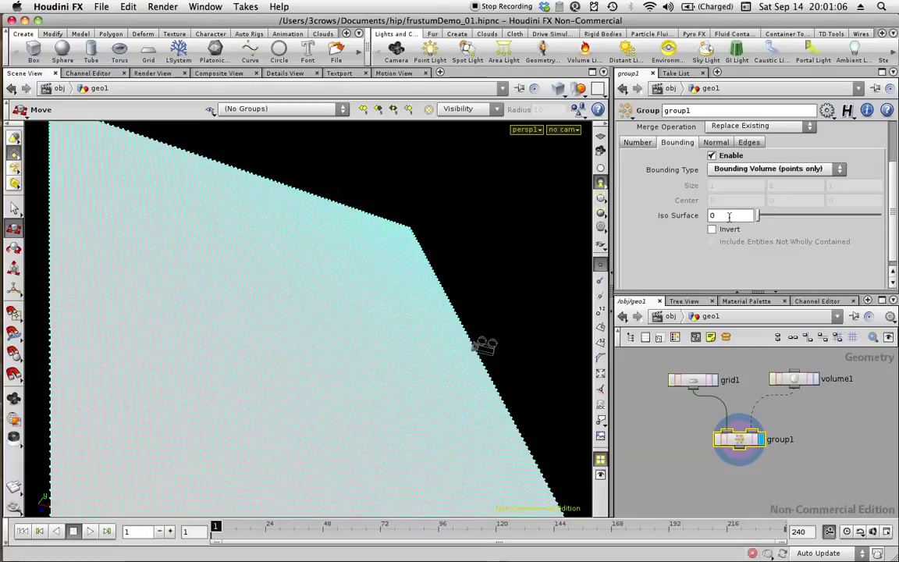
pyautogui.write('.01')
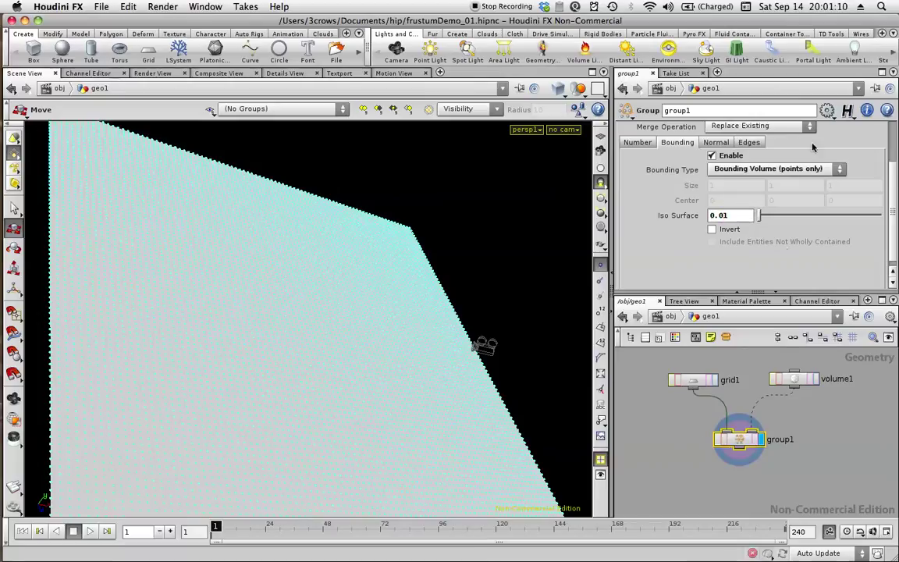
pyautogui.scroll(3, 894, 183)
pyautogui.click(738, 160)
pyautogui.click(725, 178)
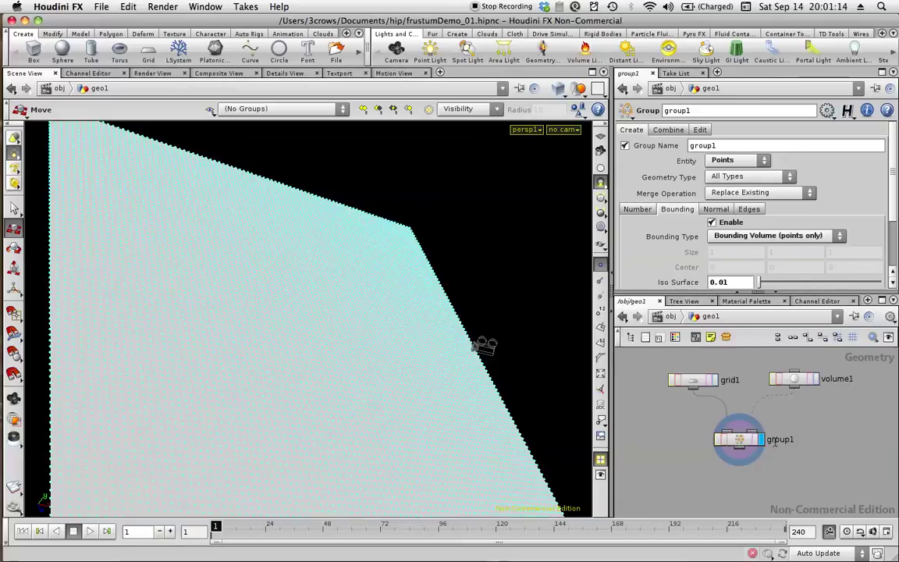
pyautogui.middleClick(743, 442)
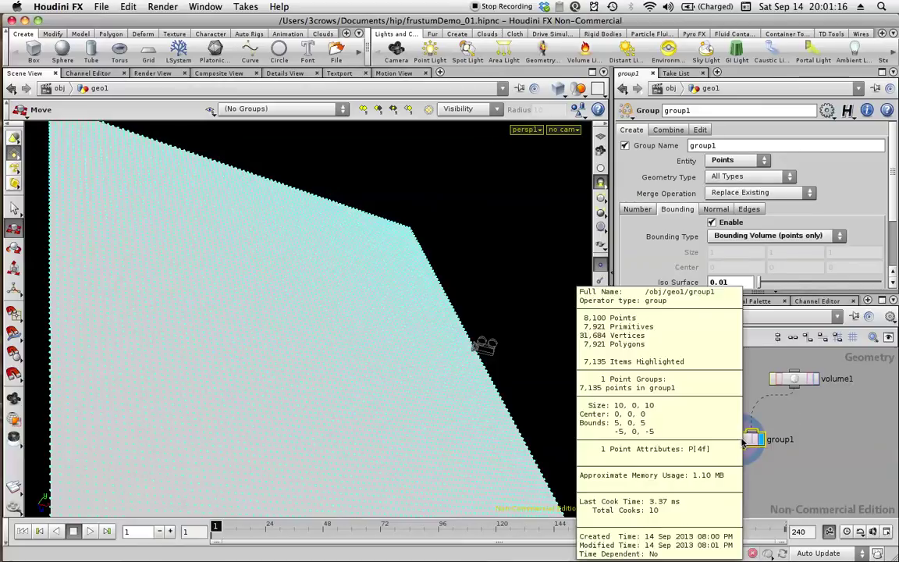
# Template volume1 to show the frustum outline and recheck group1's point count.
pyautogui.click(811, 379)
pyautogui.press('Escape')
pyautogui.moveTo(367, 313)
pyautogui.mouseDown()
pyautogui.moveTo(409, 350)
pyautogui.moveTo(452, 336)
pyautogui.mouseUp()
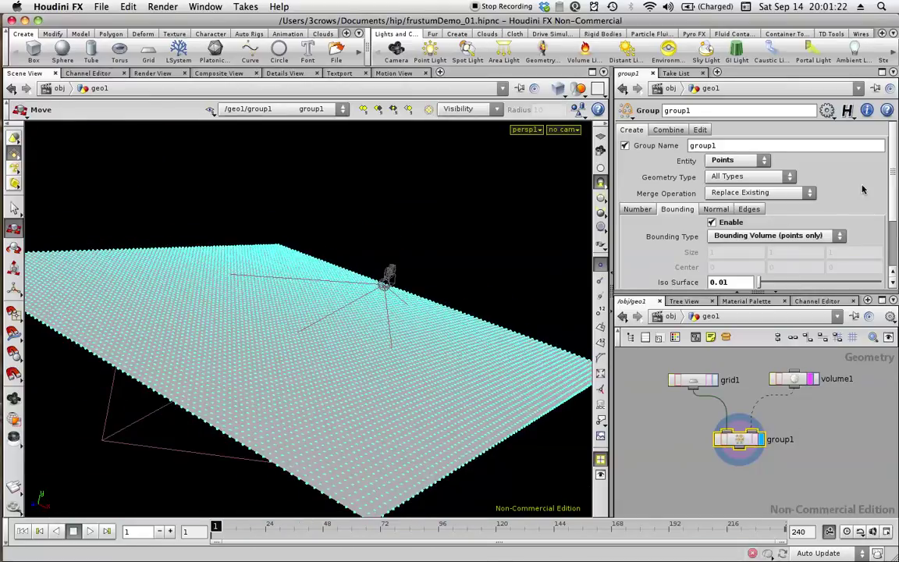
pyautogui.scroll(-5, 892, 172)
pyautogui.middleClick(744, 446)
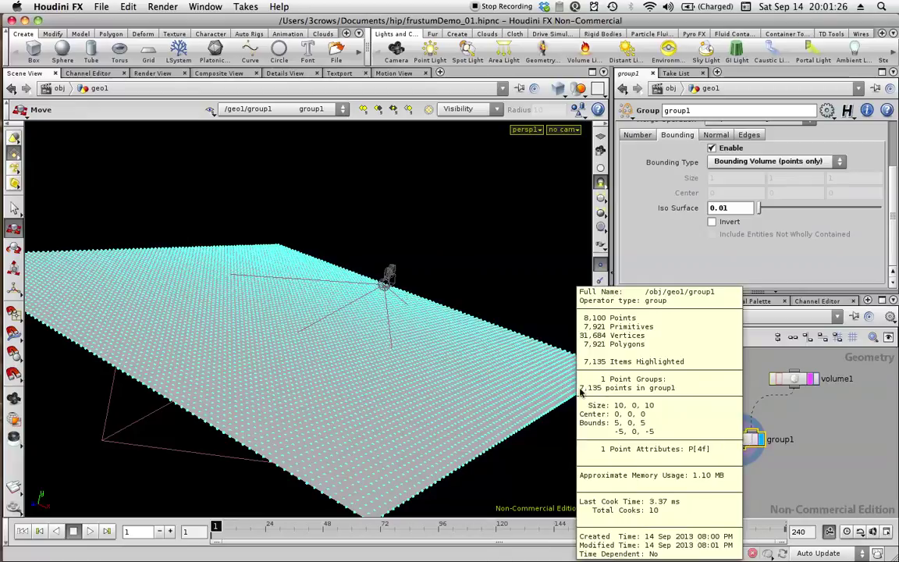
# Add a Blast node after group1.
pyautogui.press('Tab')
pyautogui.write('Blast')
pyautogui.press('Return')
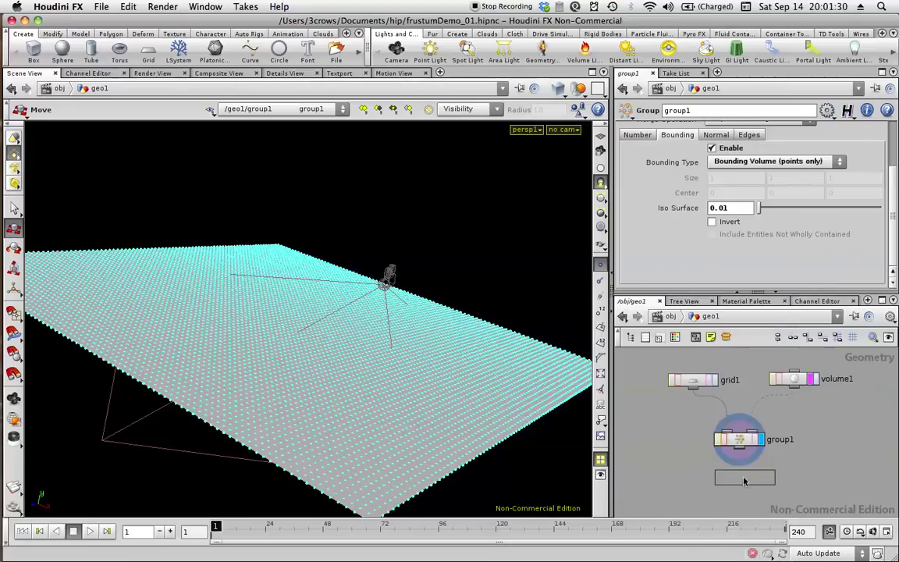
# Place blast1 below group1 and set its Group to group1.
pyautogui.click(736, 476)
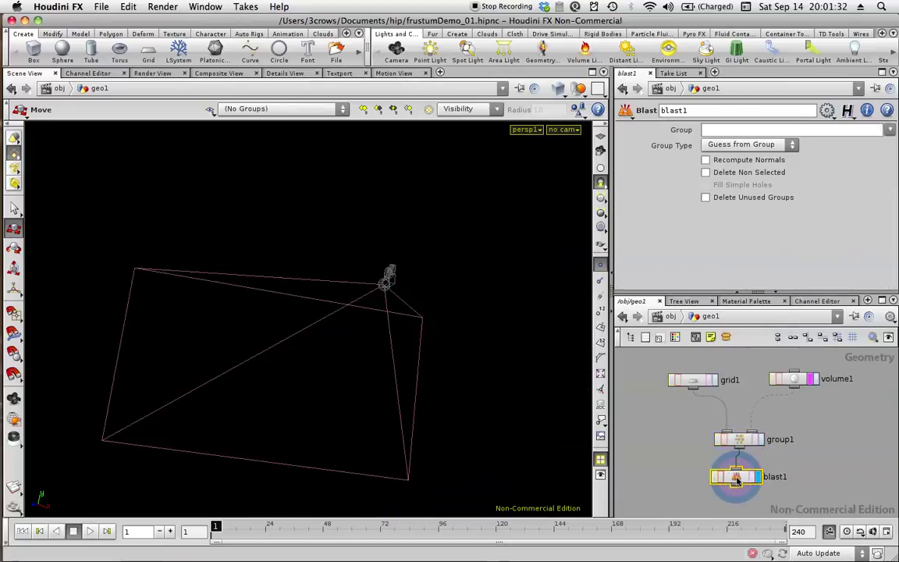
pyautogui.click(888, 130)
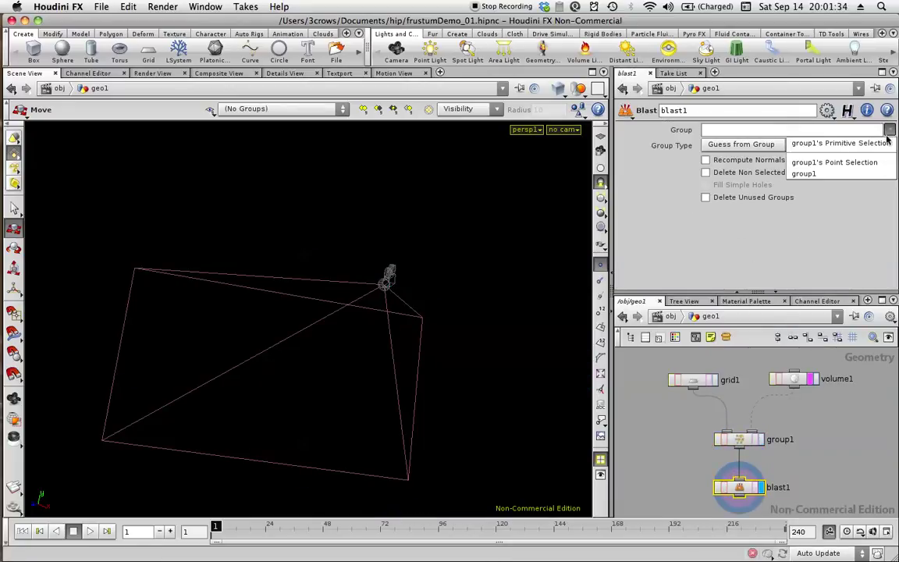
pyautogui.click(796, 156)
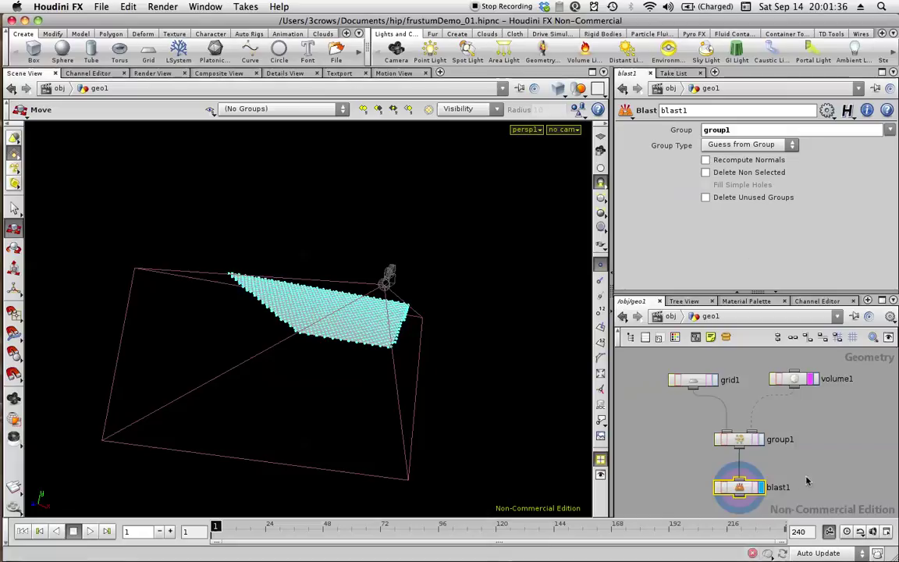
pyautogui.press('Escape')
pyautogui.moveTo(401, 345)
pyautogui.mouseDown()
pyautogui.moveTo(498, 298)
pyautogui.moveTo(515, 336)
pyautogui.mouseUp()
pyautogui.press('t')
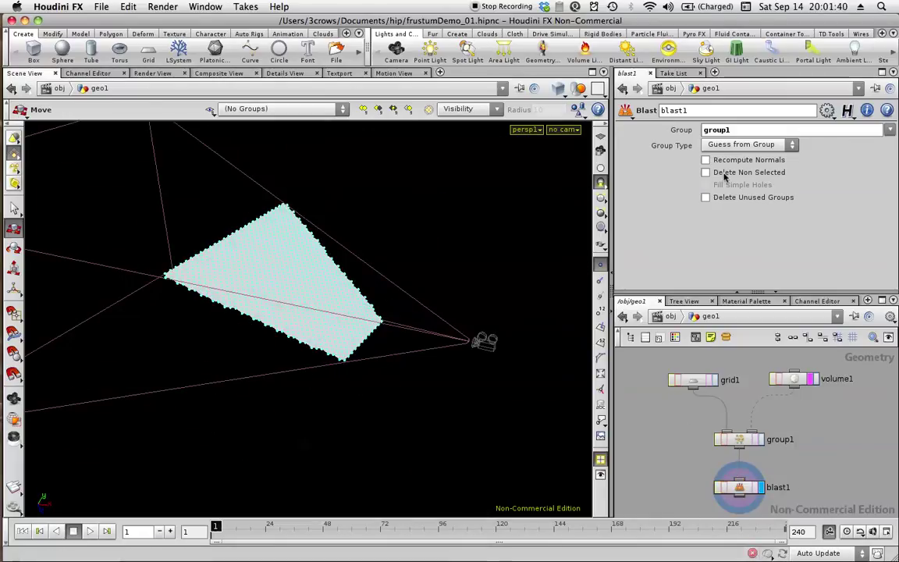
# Turn on Delete Non Selected, comparing against group1's Invert, to keep inside points.
pyautogui.click(706, 173)
pyautogui.click(739, 438)
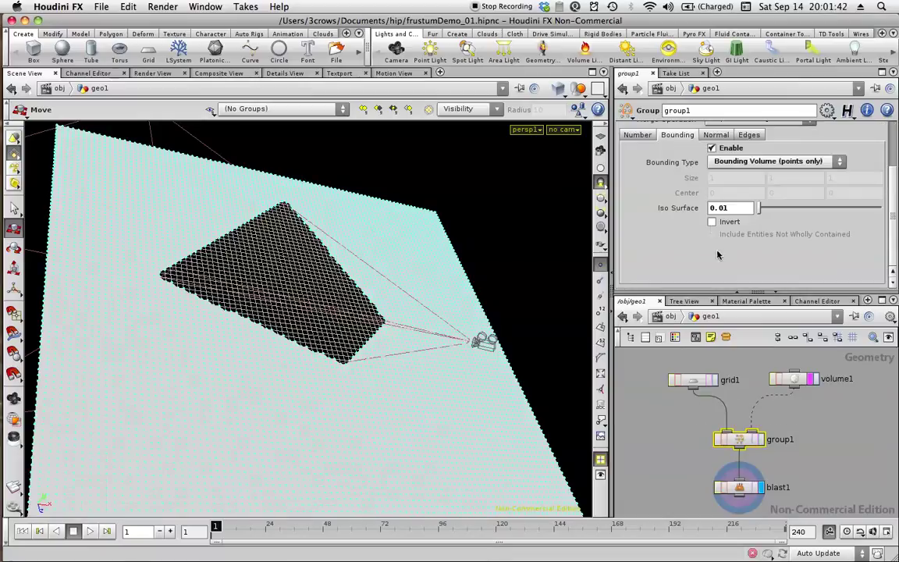
pyautogui.click(710, 222)
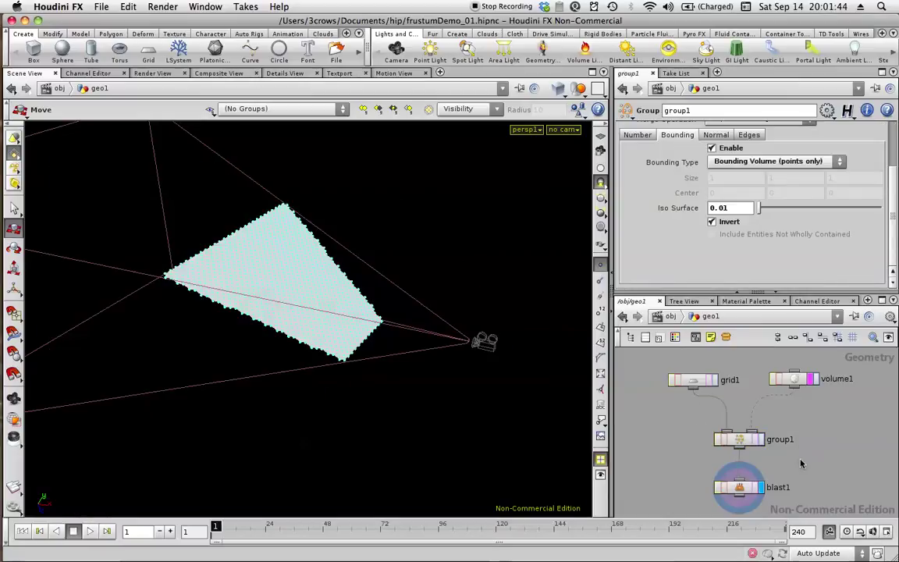
pyautogui.click(737, 487)
pyautogui.doubleClick(727, 129)
pyautogui.click(706, 172)
pyautogui.click(706, 173)
pyautogui.click(706, 173)
pyautogui.click(706, 172)
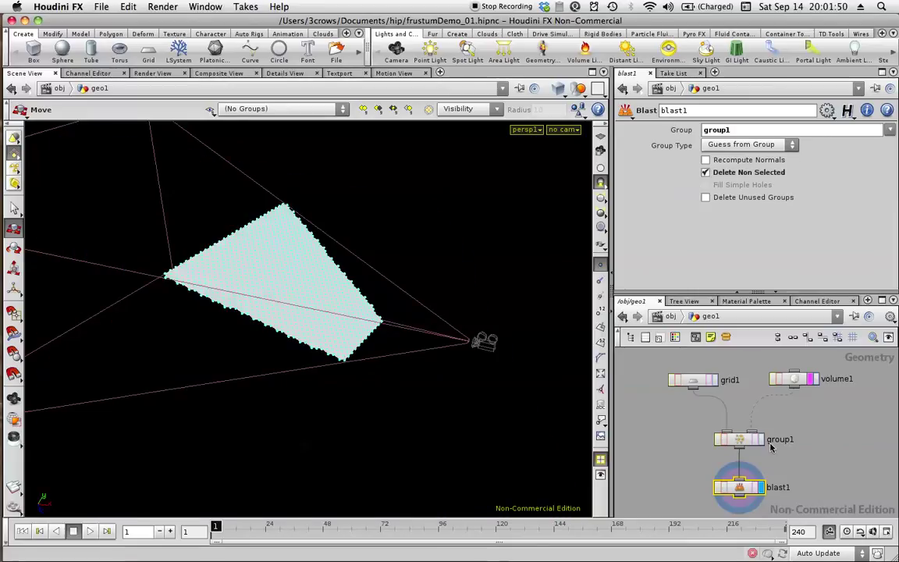
pyautogui.click(563, 130)
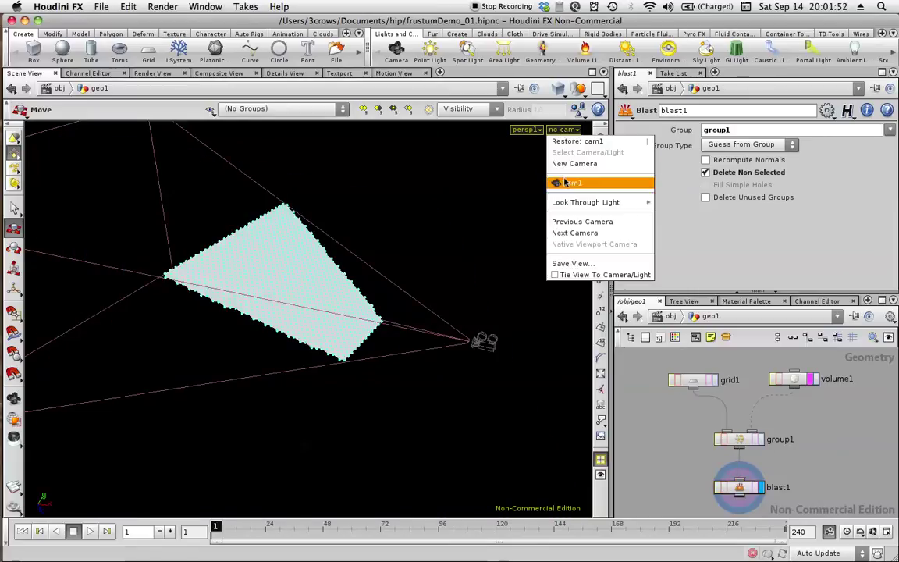
# Look through cam1 and set volume1's Window X to -.05 and 1.05.
pyautogui.click(568, 184)
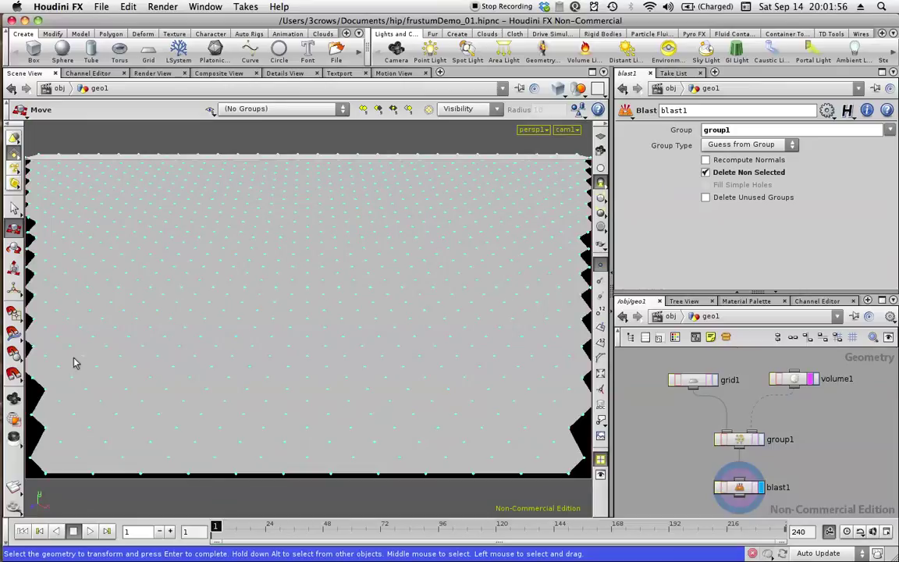
pyautogui.click(793, 378)
pyautogui.write('-.05')
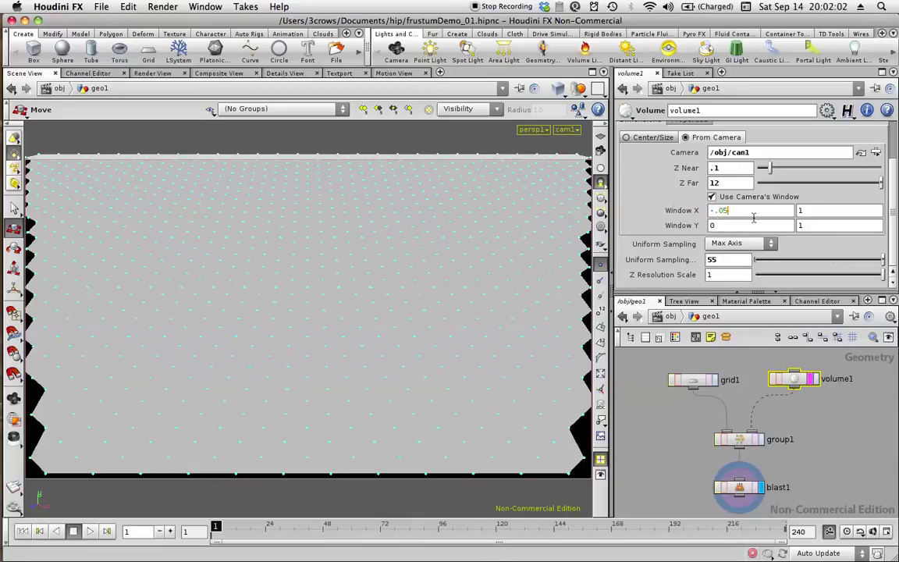
pyautogui.press('Tab')
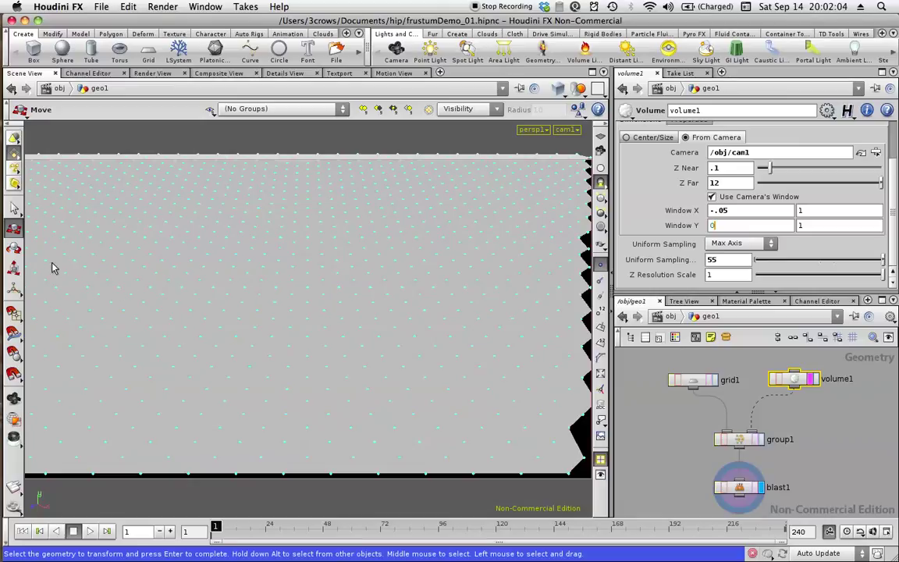
pyautogui.click(815, 210)
pyautogui.write('.05')
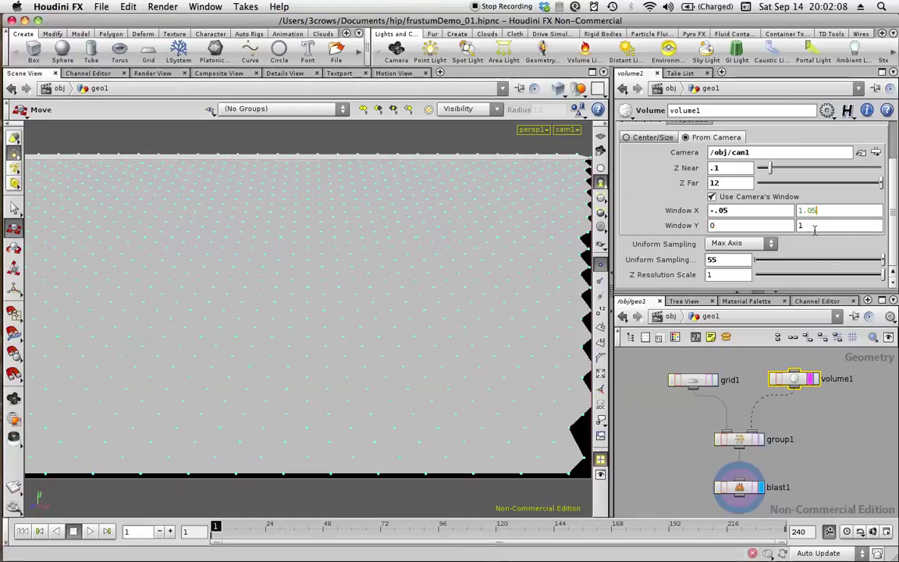
pyautogui.press('Tab')
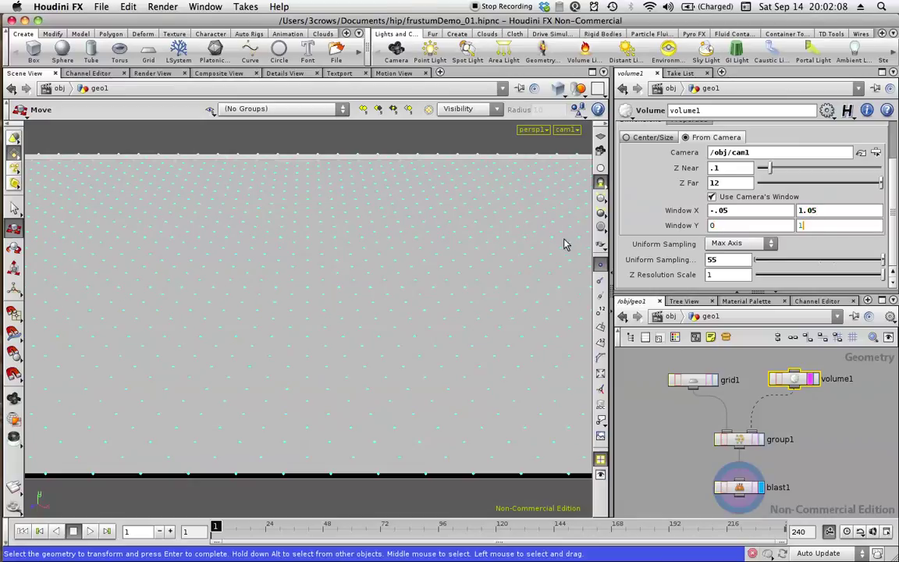
# Set volume1's Window Y to -.05 and 1.05.
pyautogui.click(722, 225)
pyautogui.write('5')
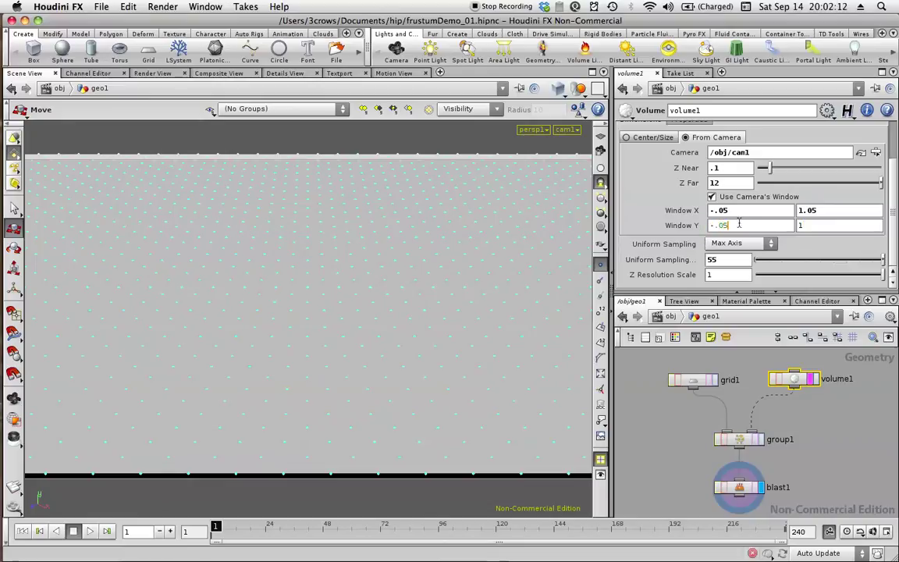
pyautogui.press('Return')
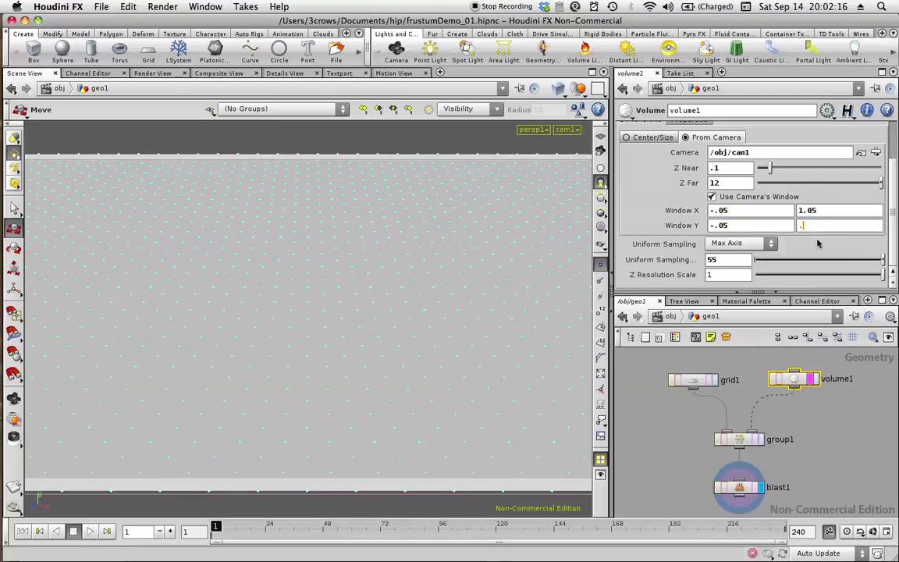
pyautogui.write('1.05')
pyautogui.press('Tab')
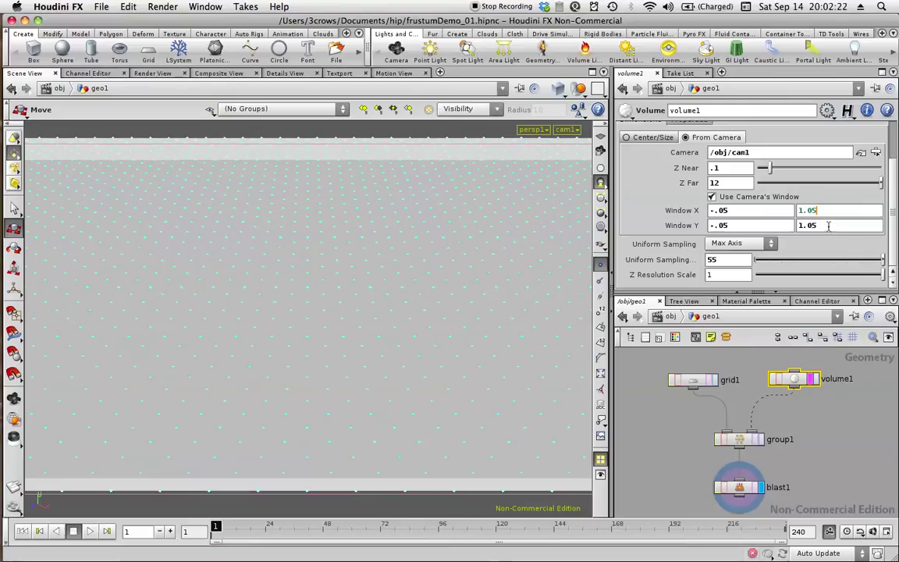
pyautogui.write('.05')
pyautogui.press('Tab')
pyautogui.write('.5')
pyautogui.press('Return')
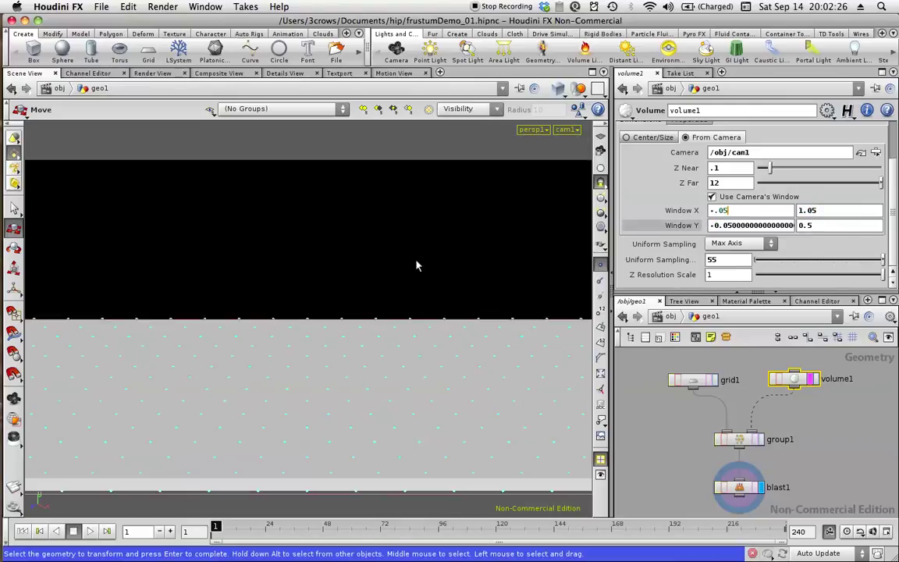
pyautogui.click(822, 225)
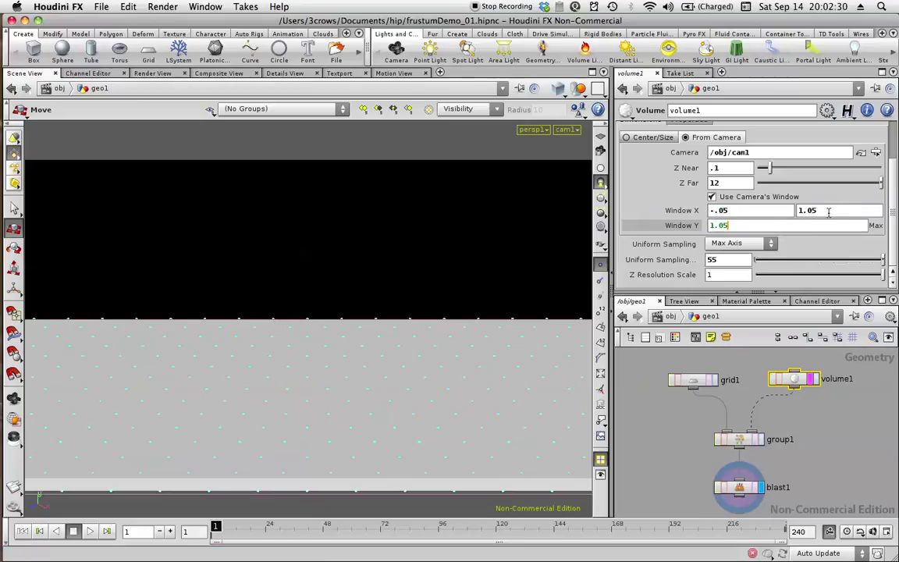
pyautogui.press('Return')
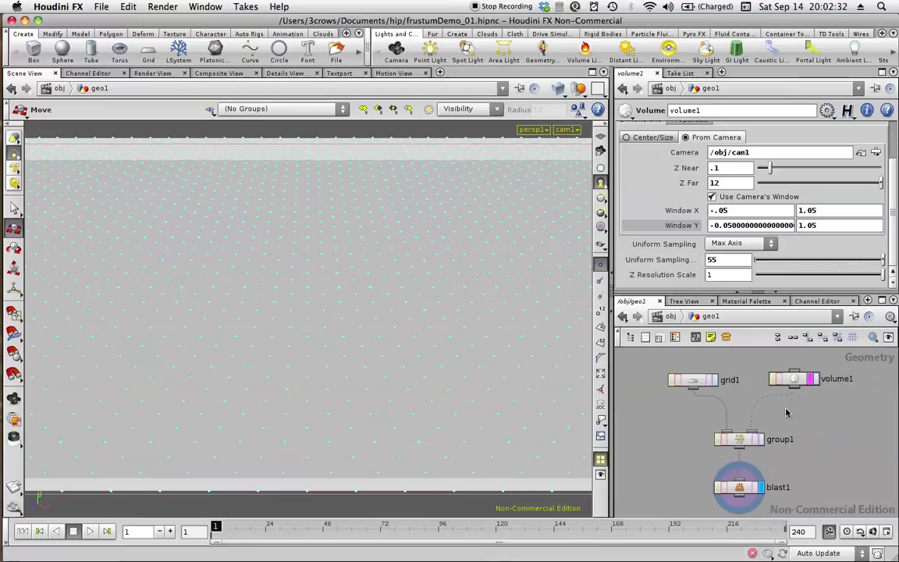
pyautogui.press('Escape')
pyautogui.moveTo(379, 287)
pyautogui.mouseDown()
pyautogui.moveTo(373, 297)
pyautogui.moveTo(459, 279)
pyautogui.moveTo(225, 366)
pyautogui.moveTo(341, 311)
pyautogui.moveTo(362, 341)
pyautogui.moveTo(421, 320)
pyautogui.mouseUp()
pyautogui.press('t')
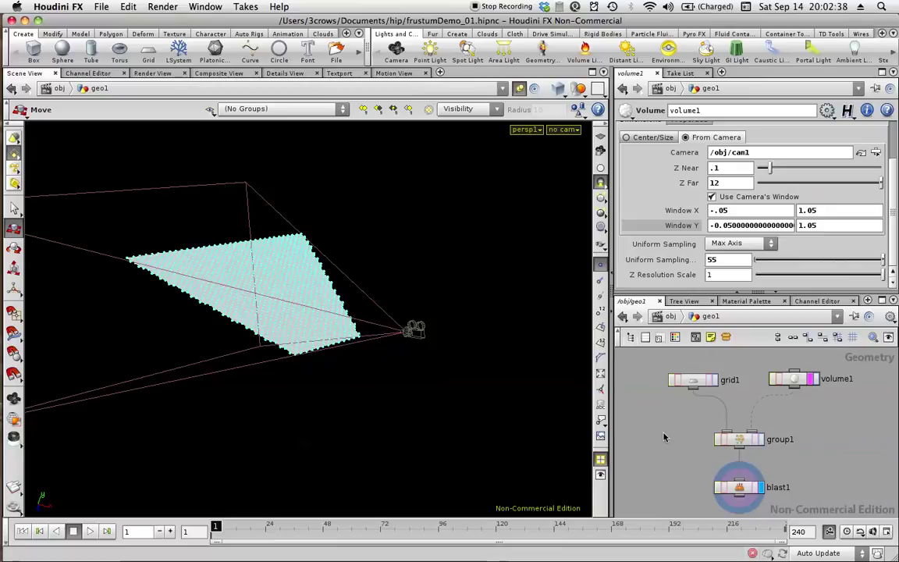
# Set cam1's Translate X to 2.51715 and Translate Y to 1.59093 with the value ladder.
pyautogui.press('u')
pyautogui.moveTo(771, 364); pyautogui.dragTo(771, 365)
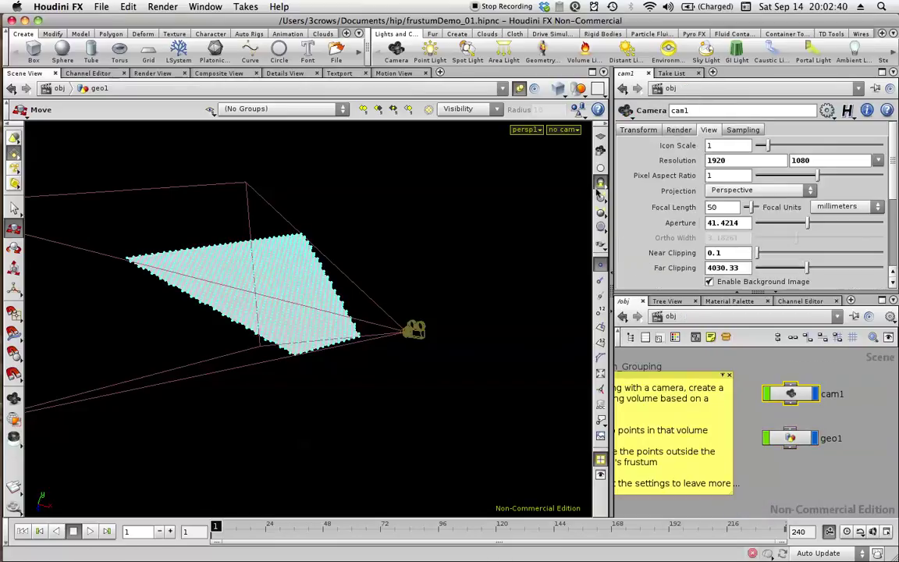
pyautogui.press('Delete')
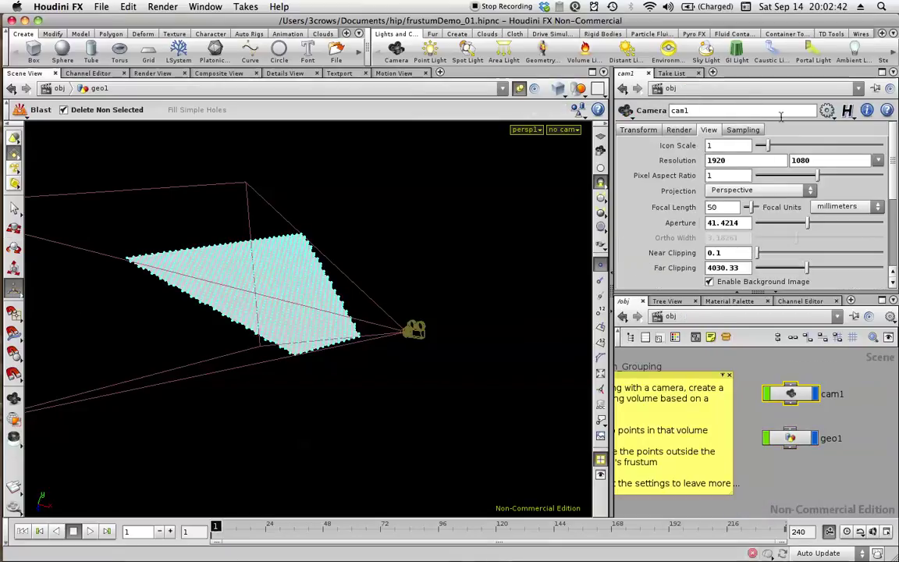
pyautogui.click(639, 128)
pyautogui.moveTo(746, 178)
pyautogui.mouseDown(button='middle')
pyautogui.moveTo(485, 143)
pyautogui.moveTo(481, 156)
pyautogui.moveTo(613, 157)
pyautogui.moveTo(745, 187)
pyautogui.moveTo(746, 195)
pyautogui.moveTo(807, 194)
pyautogui.mouseUp(button='middle')
pyautogui.moveTo(790, 182)
pyautogui.mouseDown(button='middle')
pyautogui.moveTo(771, 182)
pyautogui.moveTo(895, 164)
pyautogui.mouseUp(button='middle')
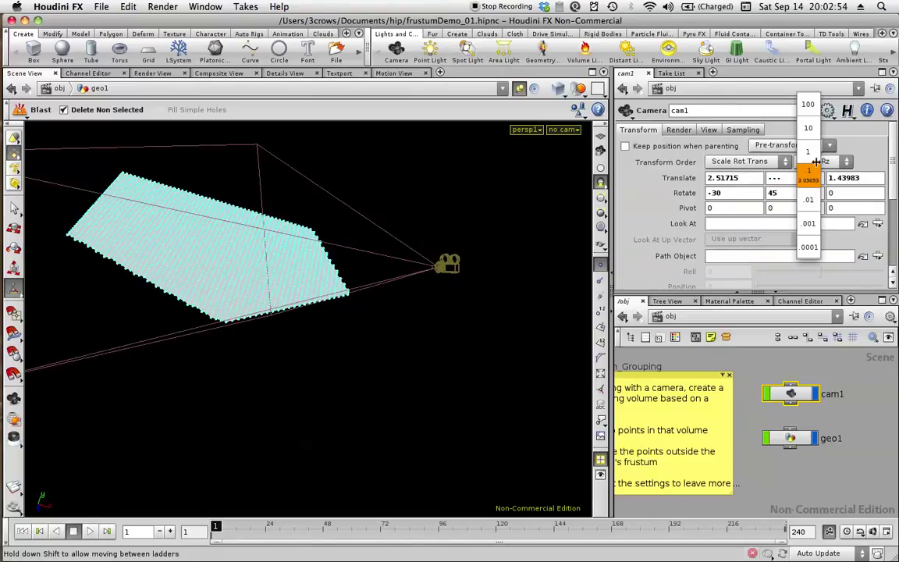
pyautogui.moveTo(816, 162); pyautogui.dragTo(798, 186, button='middle')
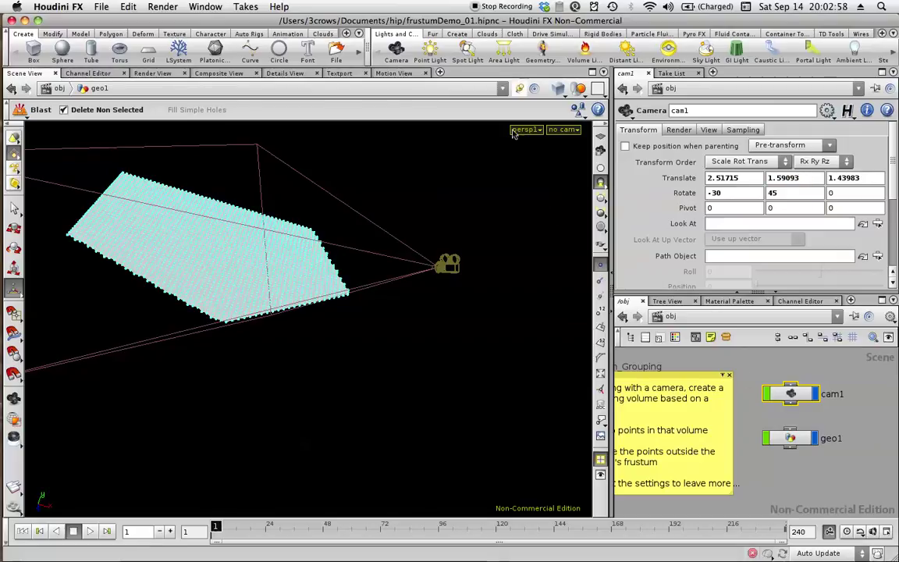
pyautogui.press('Return')
pyautogui.moveTo(411, 281)
pyautogui.keyDown('alt'); pyautogui.mouseDown()
pyautogui.moveTo(127, 384)
pyautogui.moveTo(445, 258)
pyautogui.moveTo(513, 256)
pyautogui.mouseUp(); pyautogui.keyUp('alt')
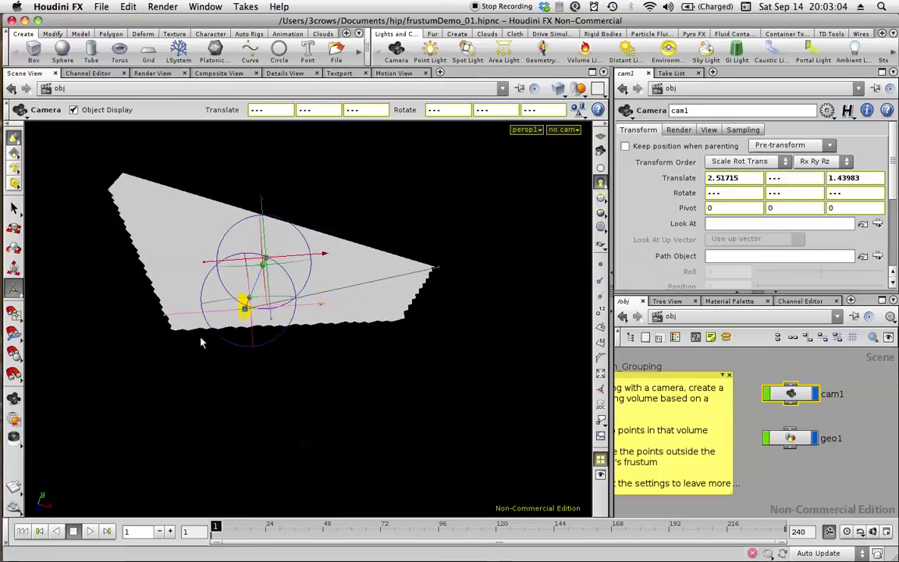